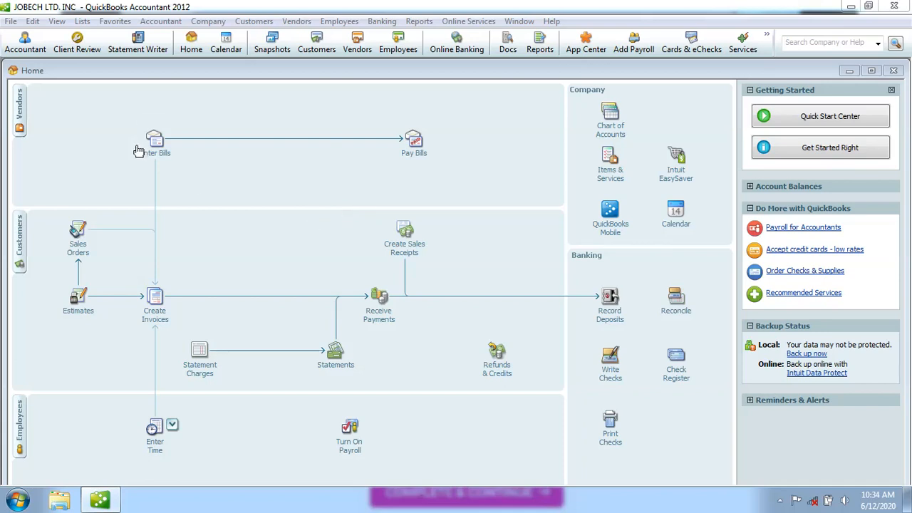
Start creating a new company file from the File menu
click(11, 21)
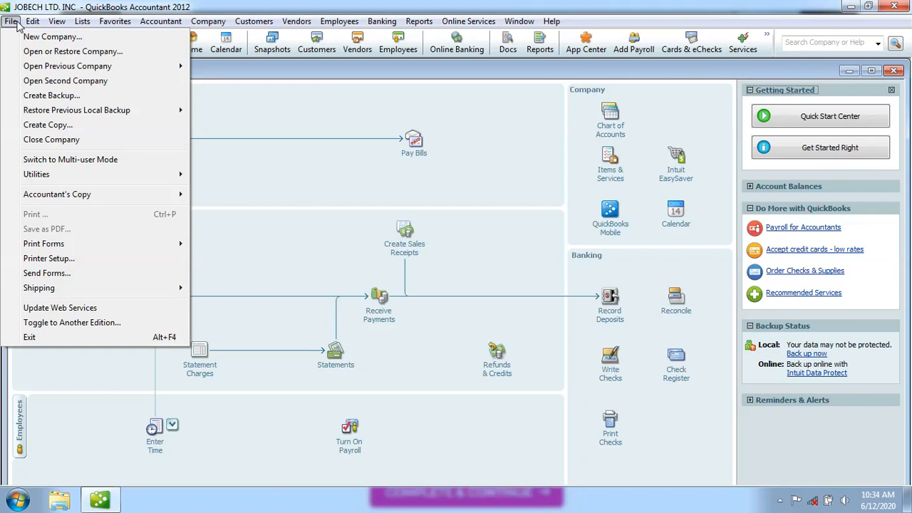
mouse_move(32, 21)
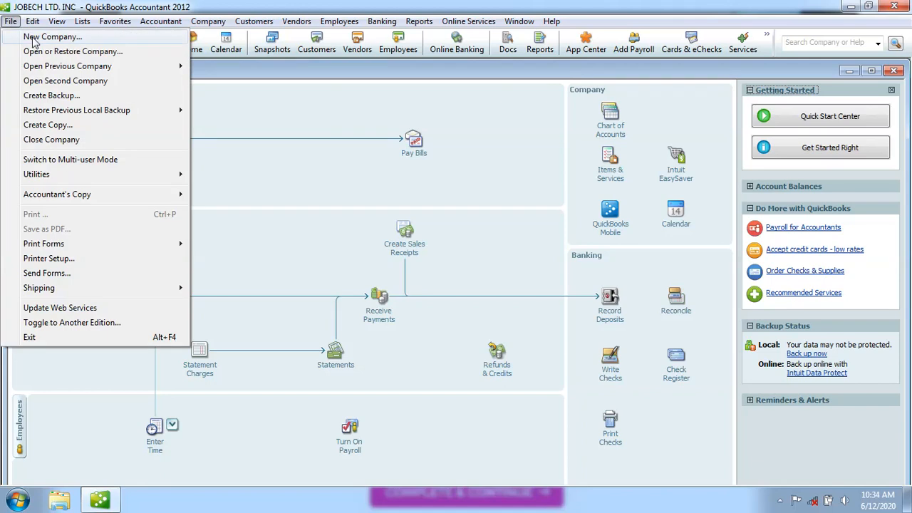
click(34, 38)
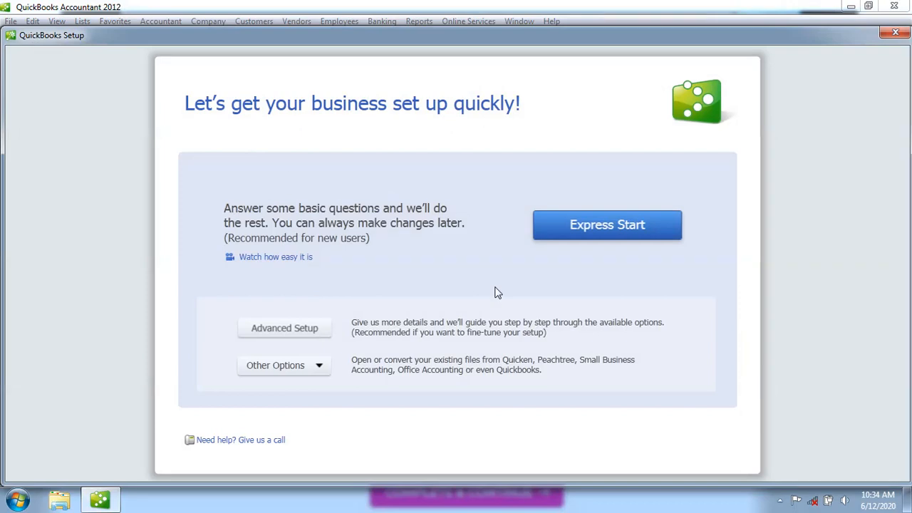
Choose Express Start and enter the company name JOBTECH LTD. CO
click(589, 233)
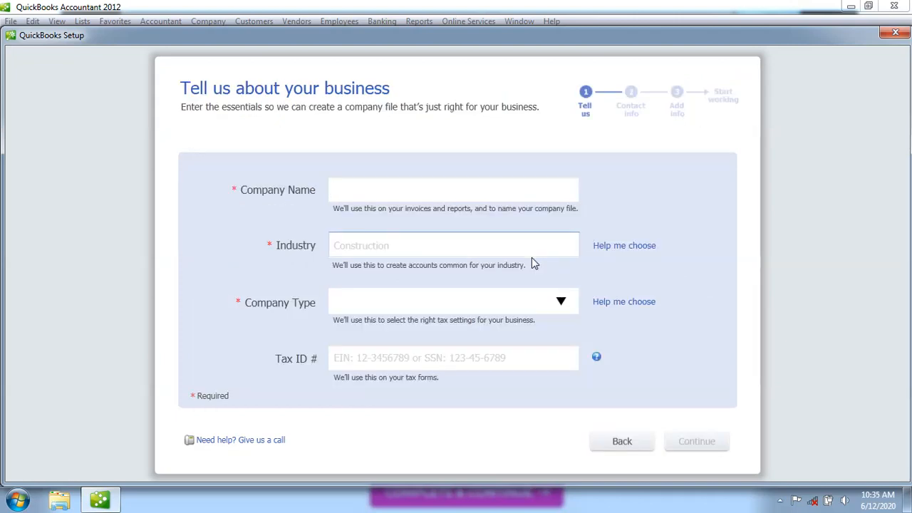
text(jo)
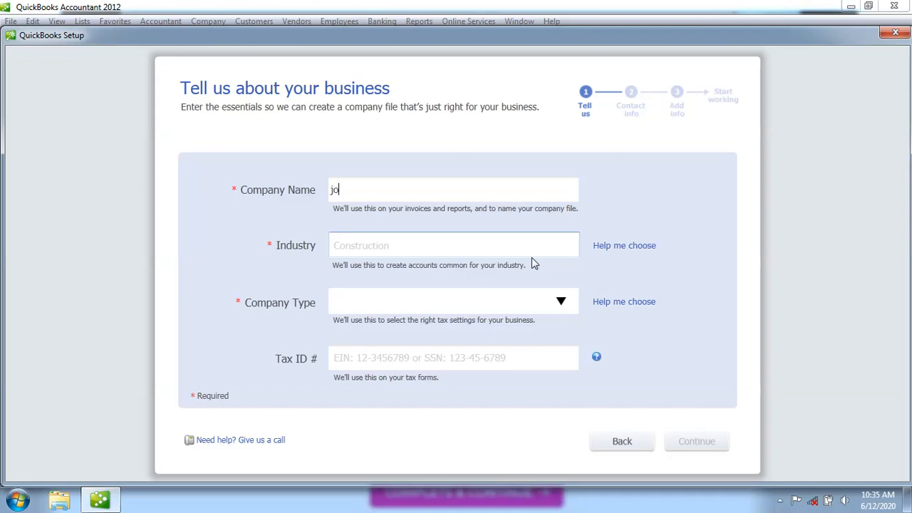
key(BackSpace)
key(BackSpace)
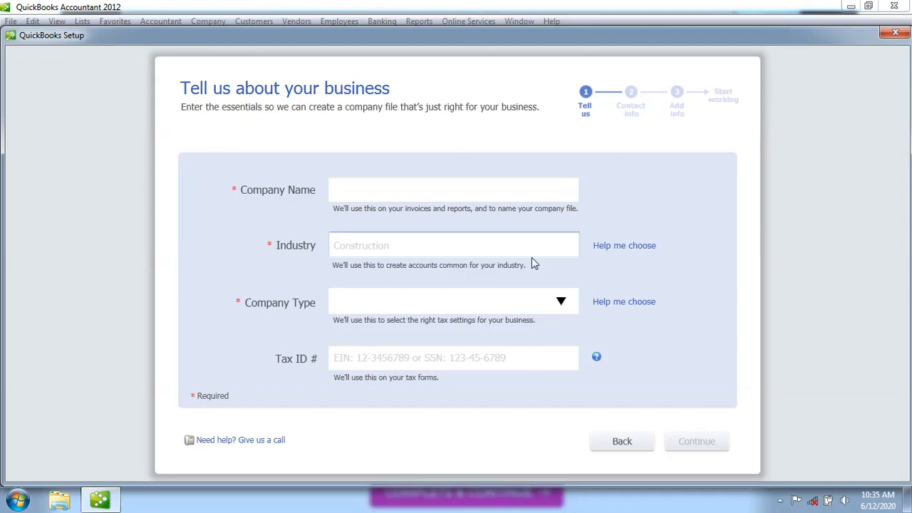
text(JOBTECH LTD.)
text(CO)
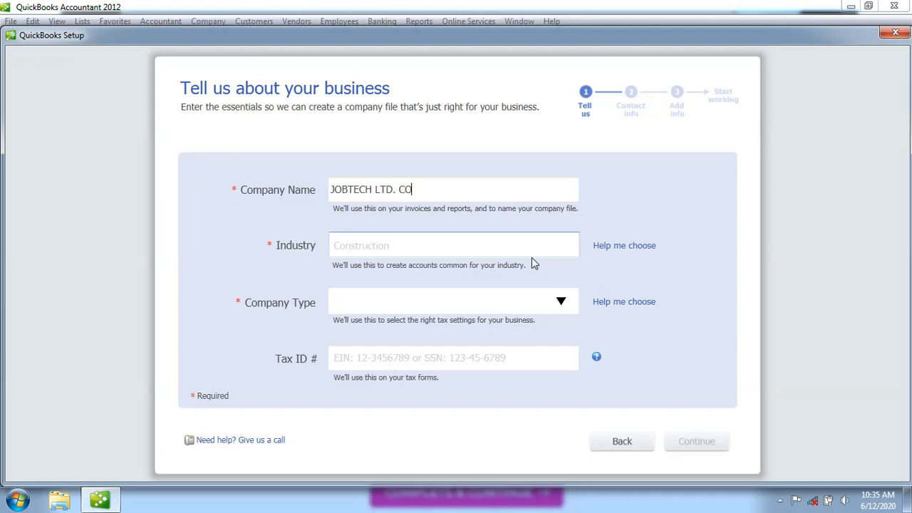
text(.)
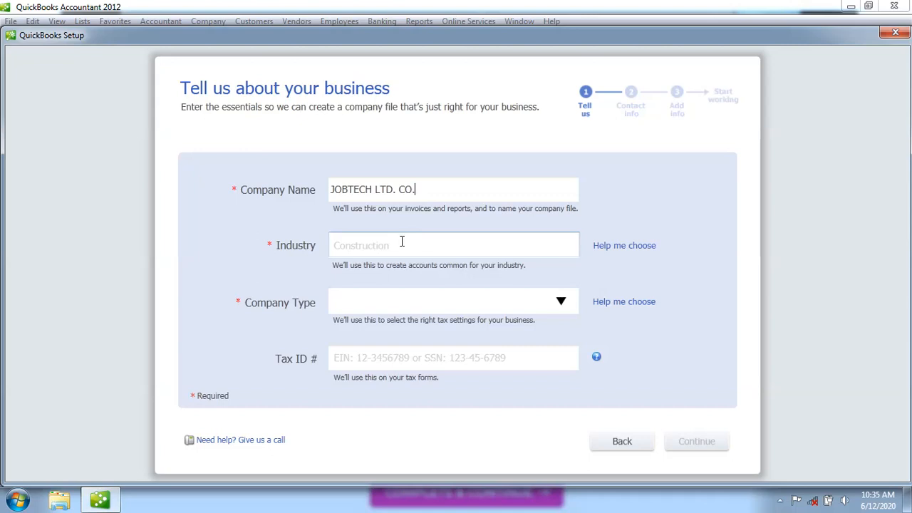
Set the industry to General Product-based Business
click(357, 247)
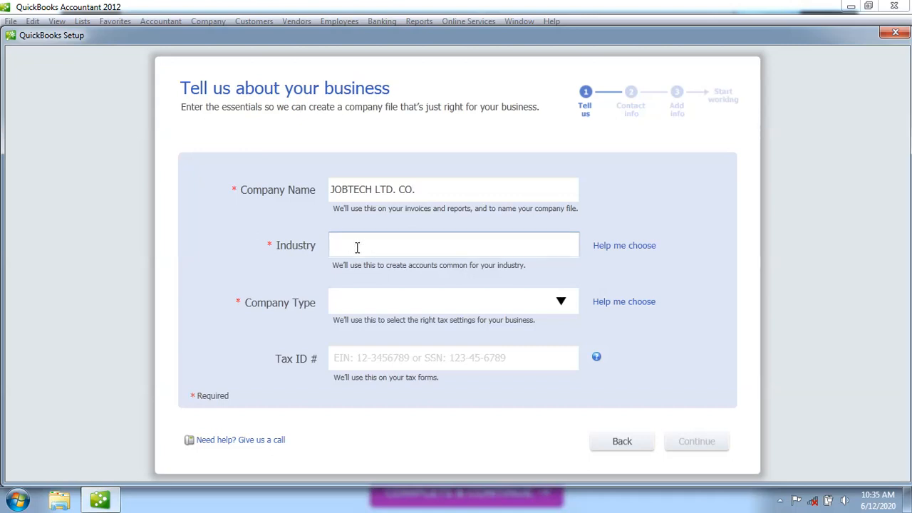
text(I)
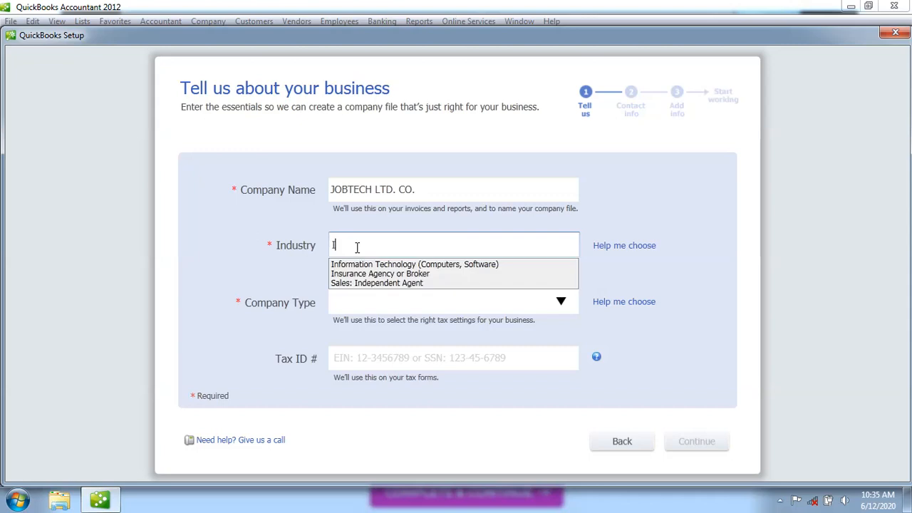
text(N)
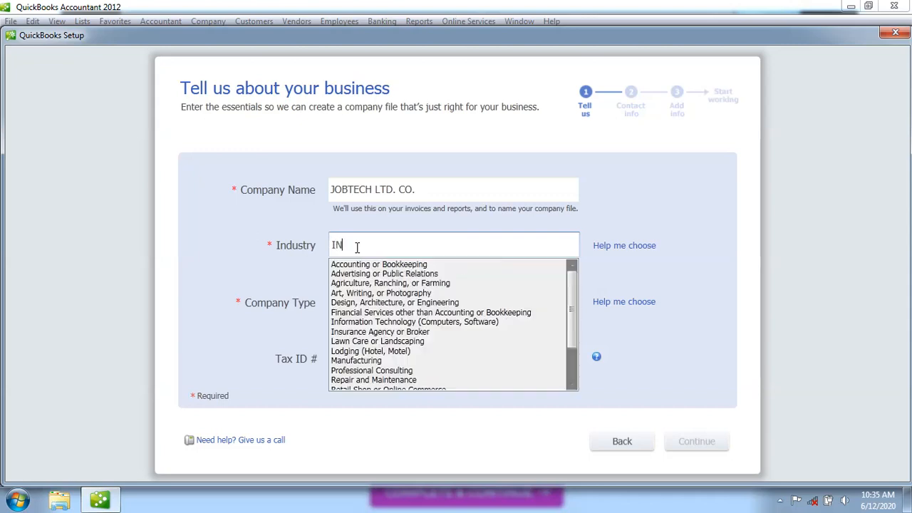
click(573, 386)
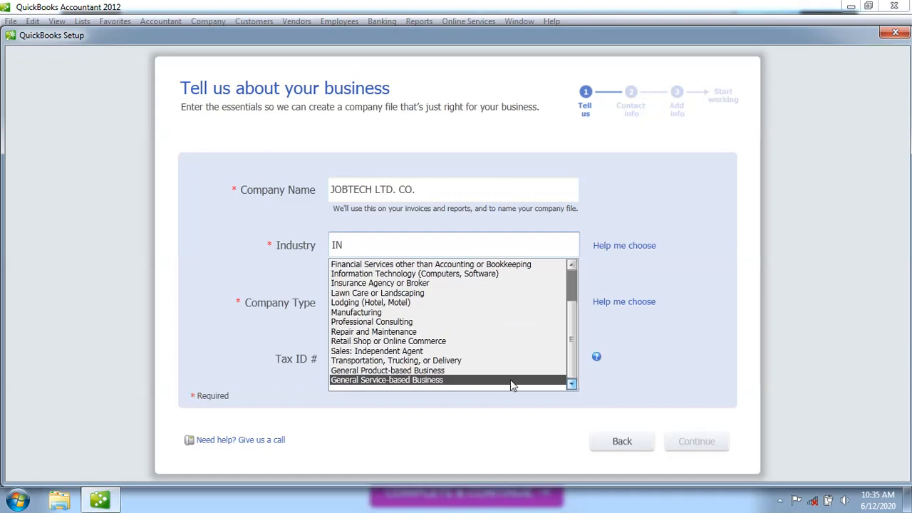
click(464, 372)
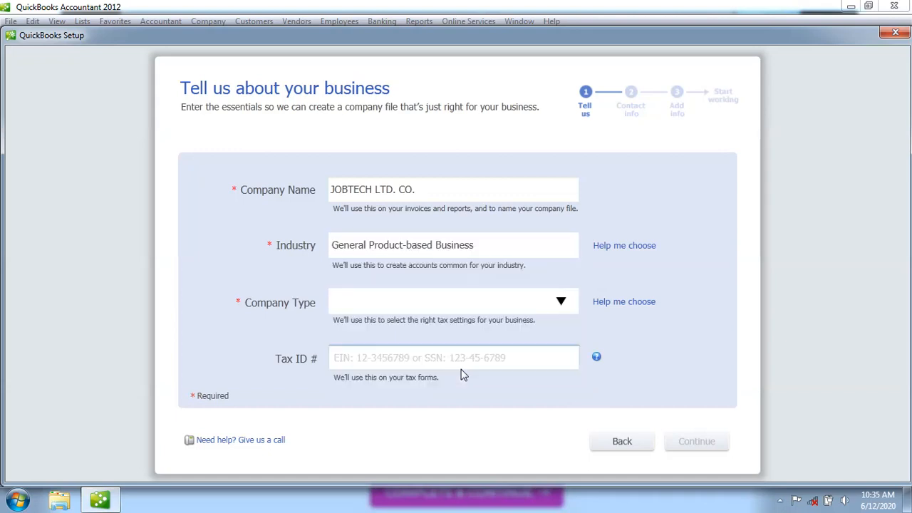
Set the company type to Partnership or LLP
click(478, 305)
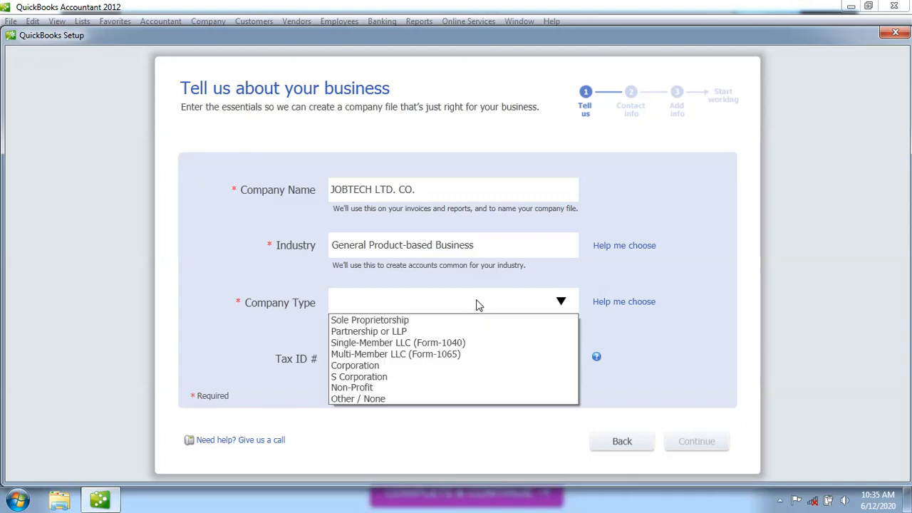
click(428, 332)
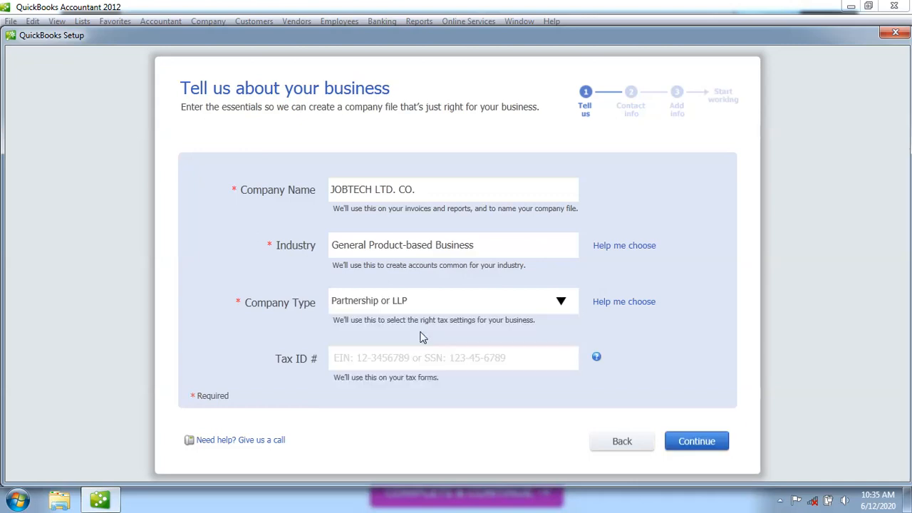
click(386, 359)
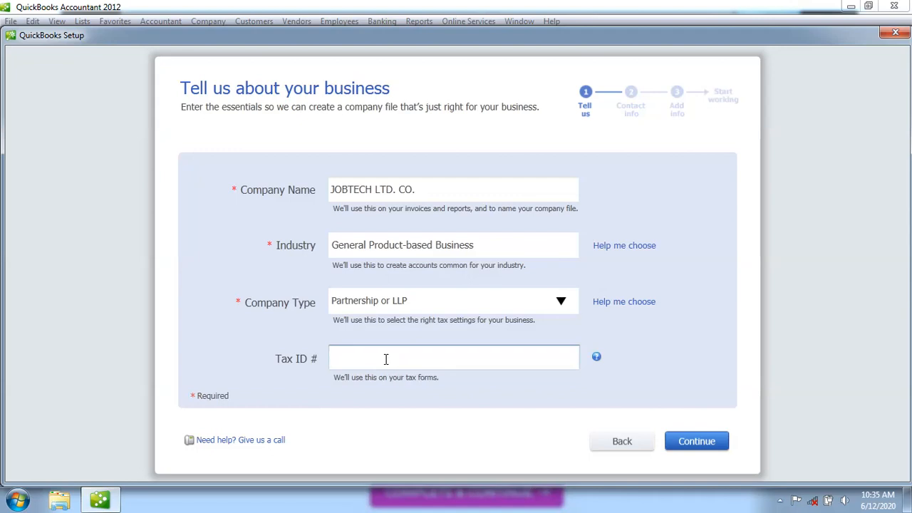
click(433, 308)
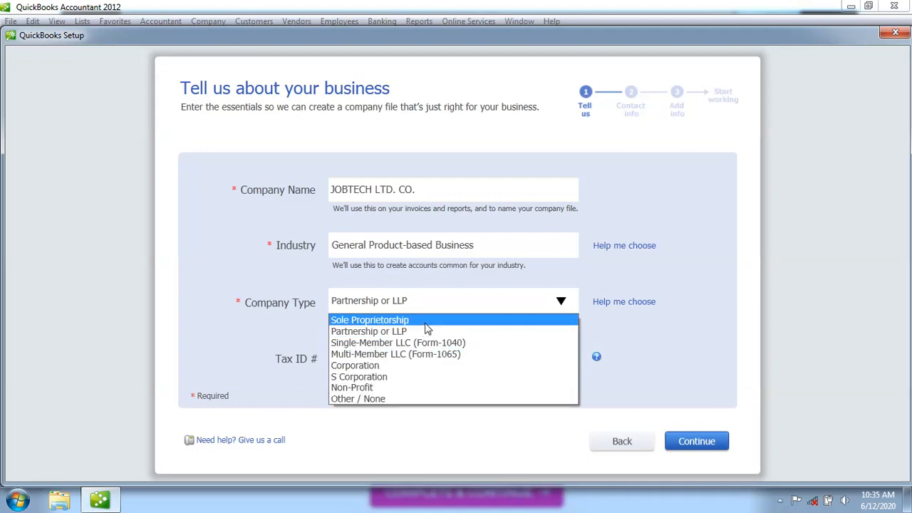
click(422, 335)
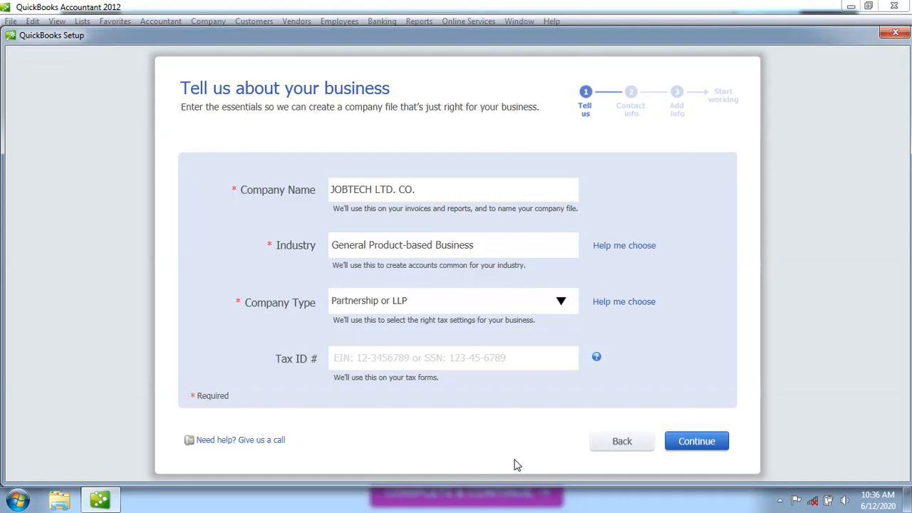
Enter the company's tax ID and continue to the contact information step
click(419, 357)
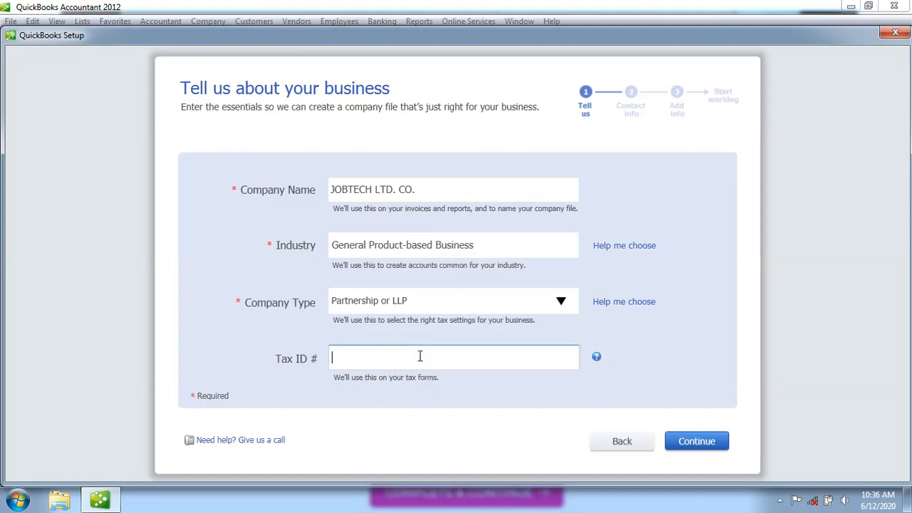
click(697, 443)
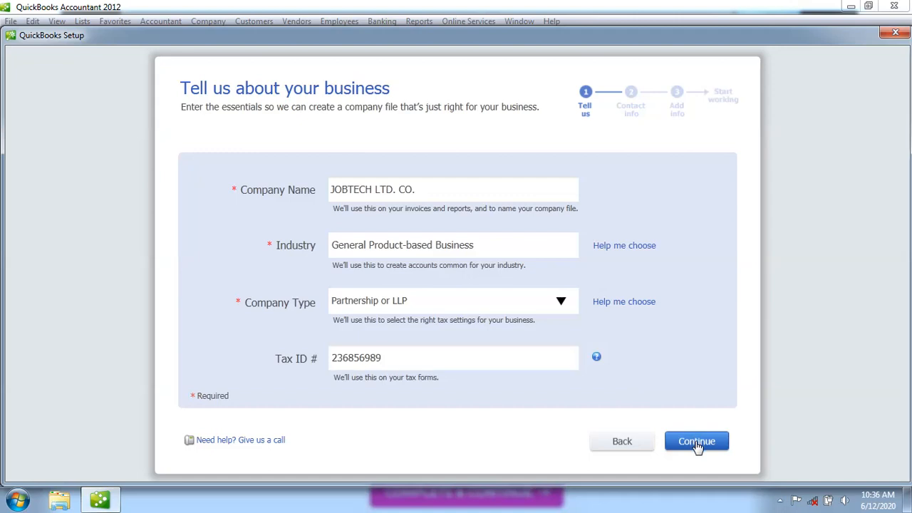
Enter the business's two address lines and city
click(286, 205)
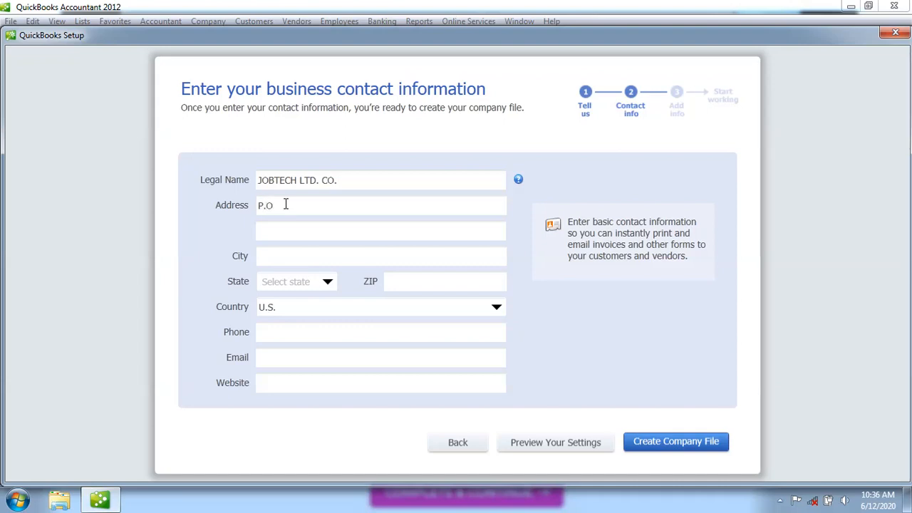
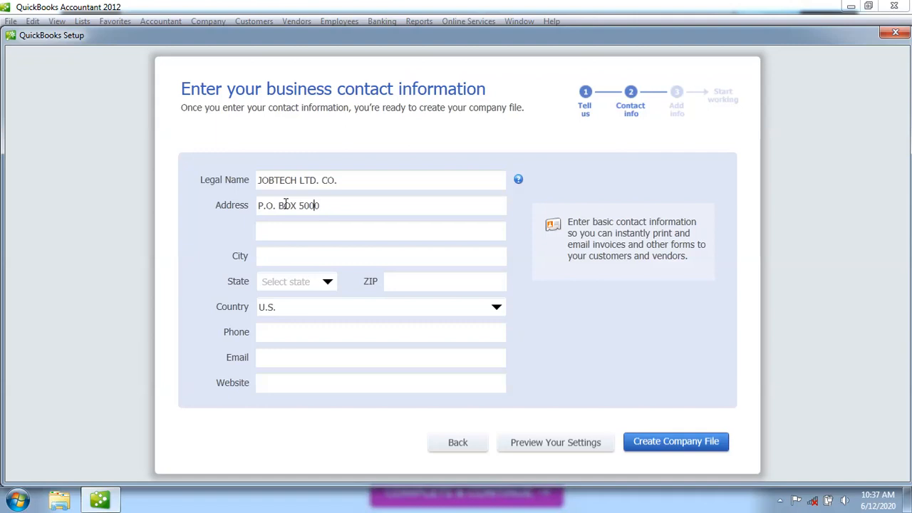
click(262, 233)
text(ST. PERTERBUG)
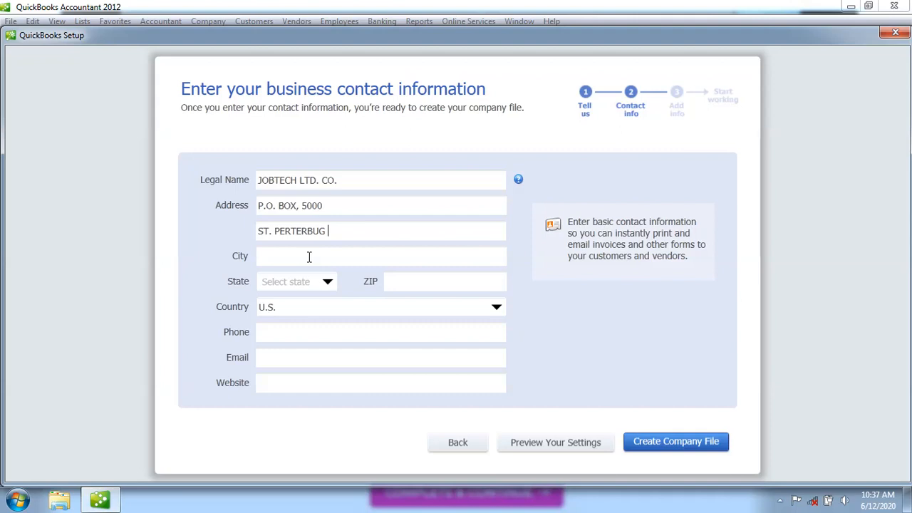
text( STREET)
click(291, 259)
text(M)
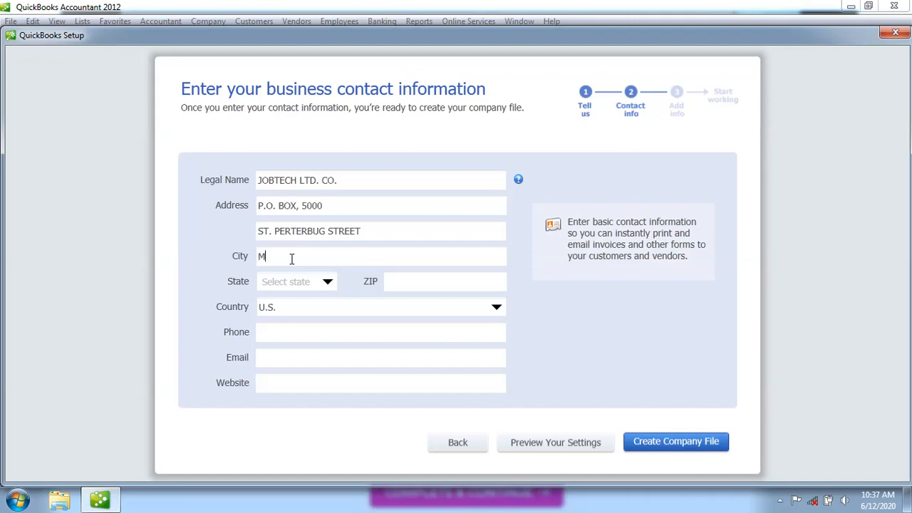
text(ACHAKOS)
key(BackSpace)
key(BackSpace)
key(BackSpace)
key(BackSpace)
key(BackSpace)
key(BackSpace)
key(BackSpace)
key(BackSpace)
text(NAROBI)
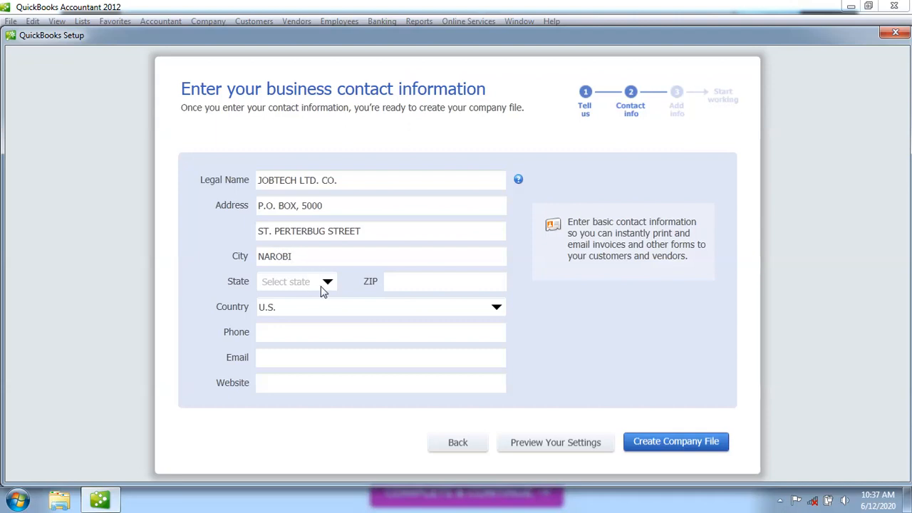
Leave the state blank, set the country to Other, and enter the business phone number
click(327, 285)
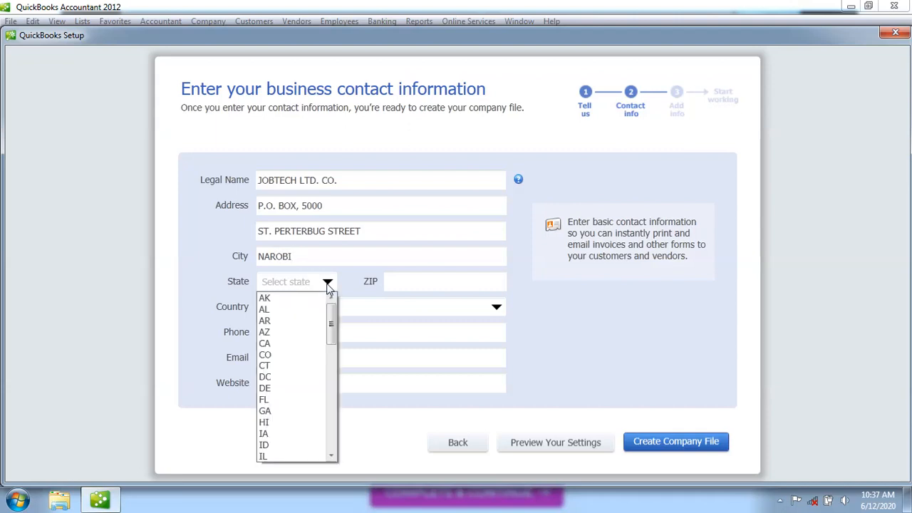
click(356, 325)
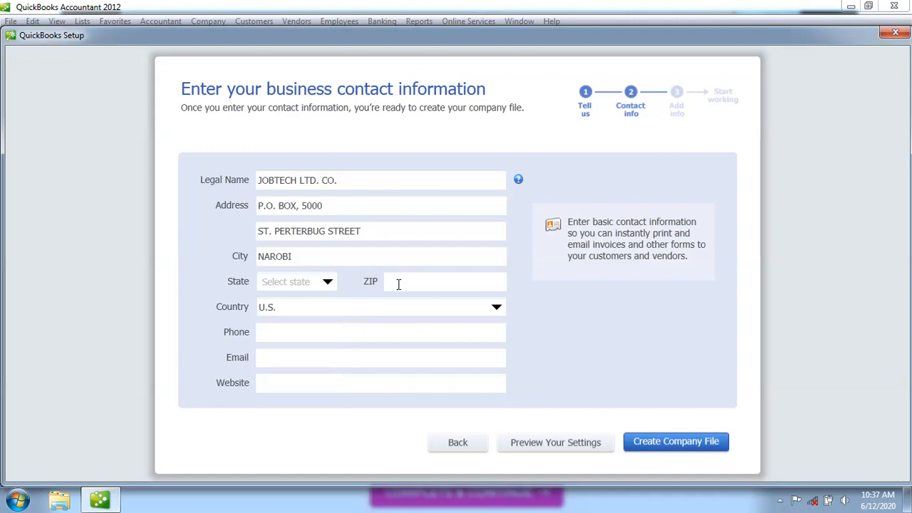
click(307, 308)
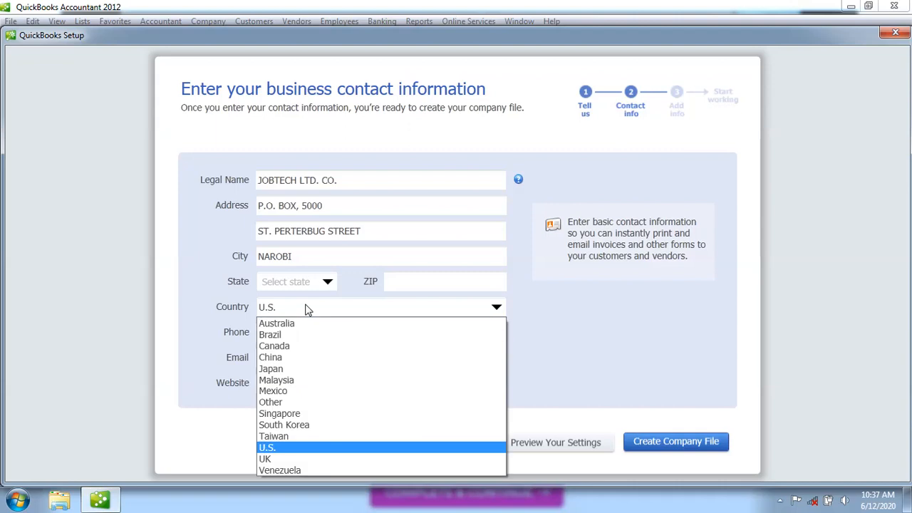
click(294, 407)
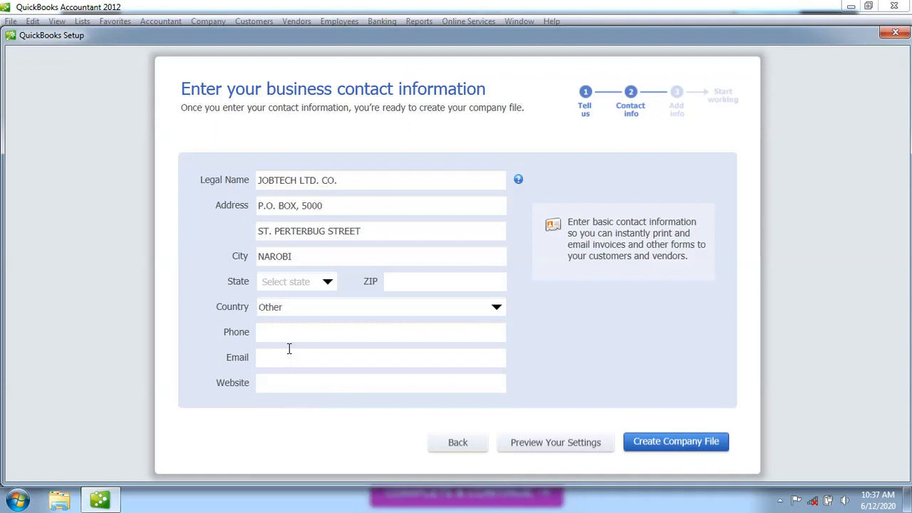
text(569305876)
key(BackSpace)
key(BackSpace)
key(BackSpace)
key(BackSpace)
key(BackSpace)
key(BackSpace)
key(BackSpace)
key(BackSpace)
key(BackSpace)
Space out the phone digit groups and enter the company e-mail address
click(294, 332)
click(278, 332)
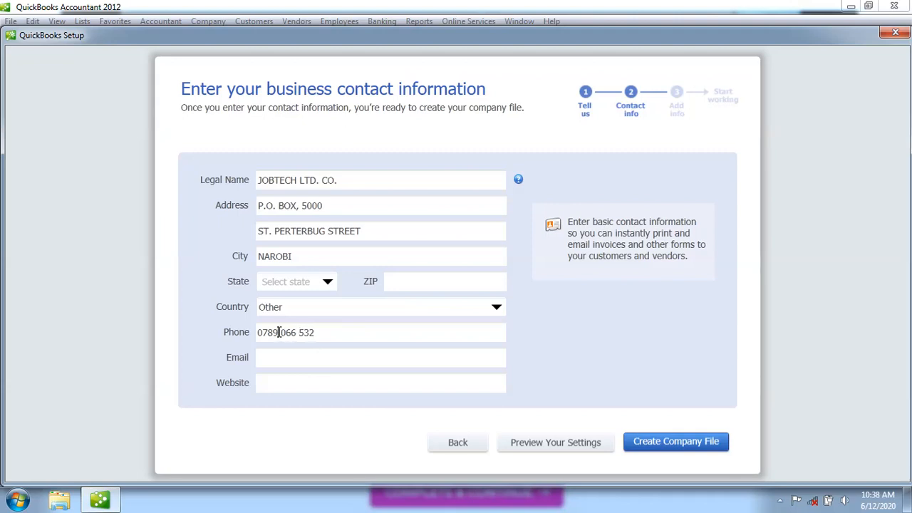
click(303, 360)
text(JOB)
key(BackSpace)
key(BackSpace)
key(BackSpace)
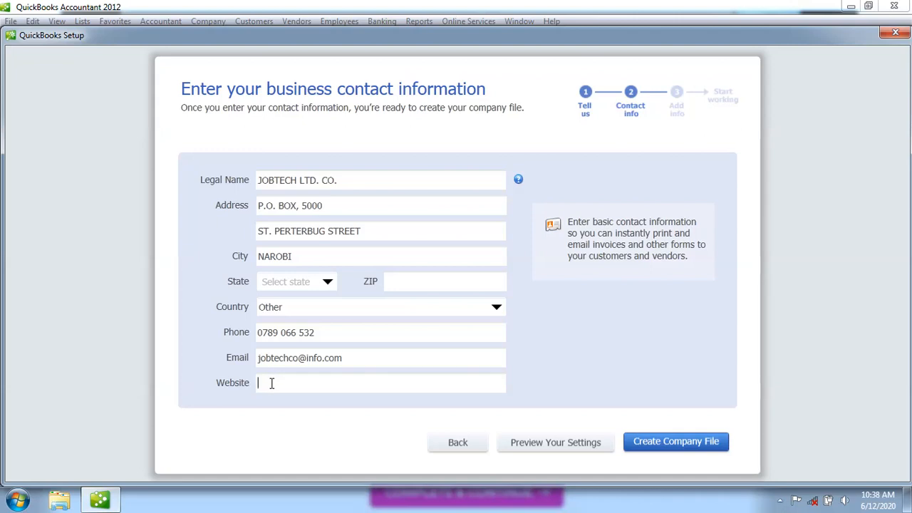
text(www.)
text(jo)
text(btech)
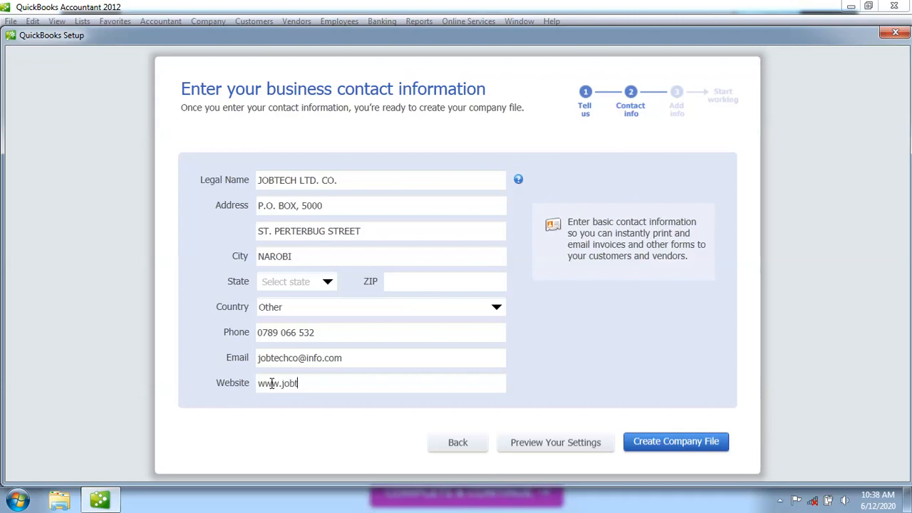
text(o)
key(BackSpace)
text(.co.ke)
Create the JOBTECH company file from the entered details
click(663, 442)
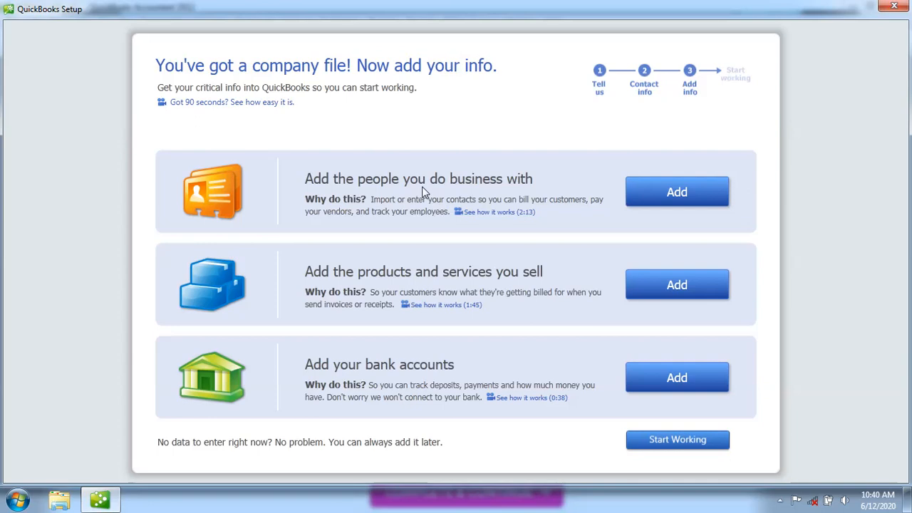
Choose to add contacts by pasting from Excel or entering them manually
click(678, 190)
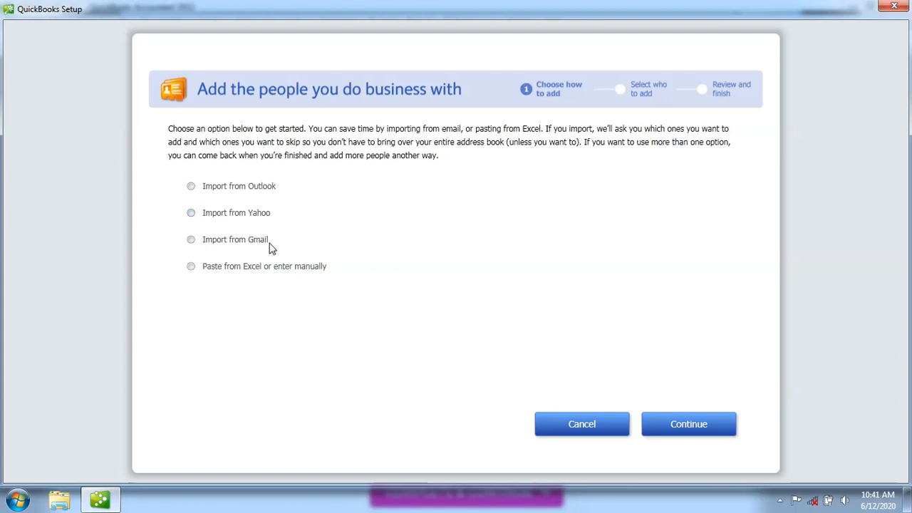
click(191, 266)
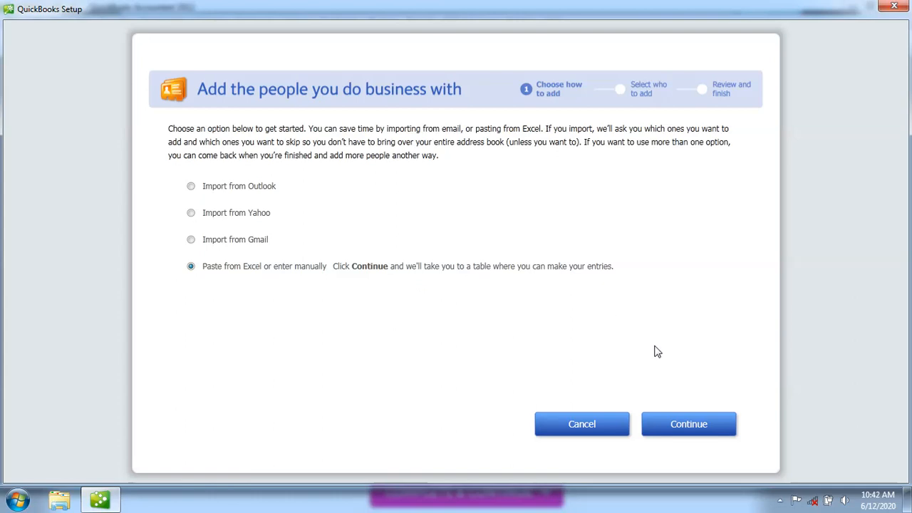
click(690, 425)
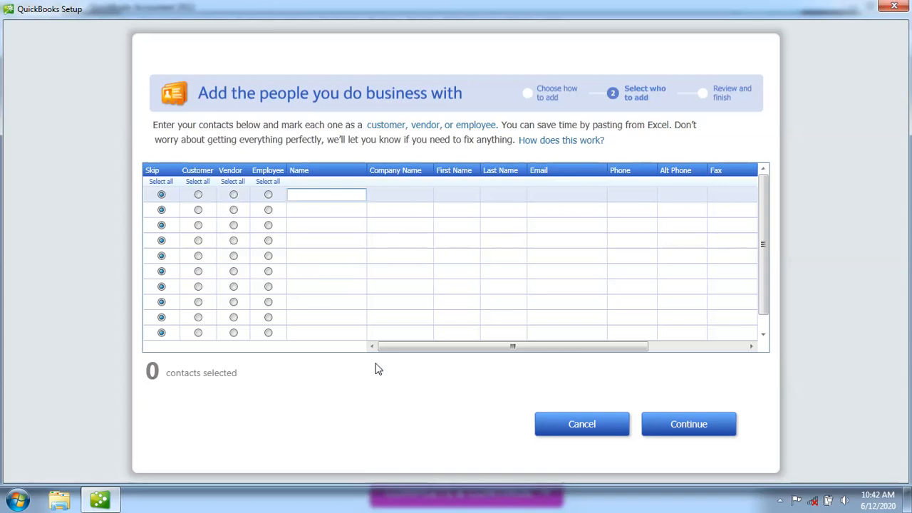
Mark the first contact row as a Customer and begin editing its Name cell
click(198, 196)
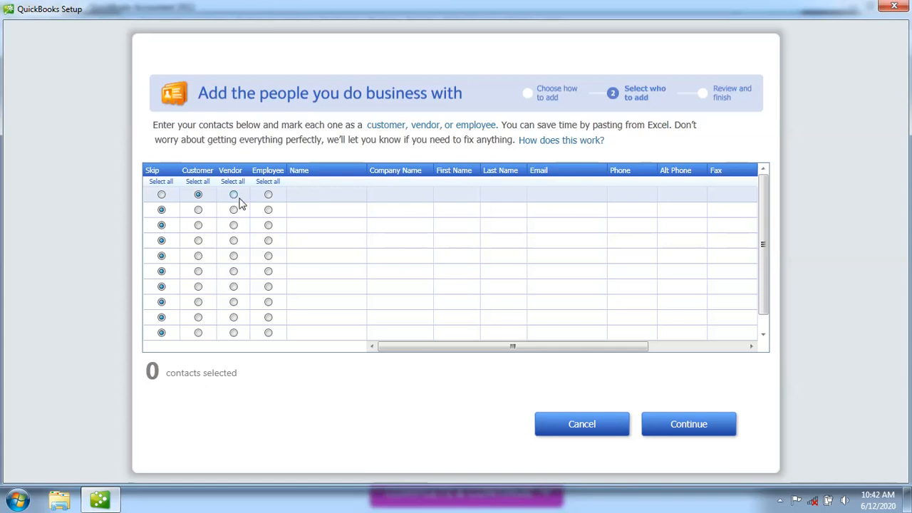
click(234, 195)
mouse_move(233, 175)
click(198, 195)
click(269, 196)
click(198, 195)
click(310, 195)
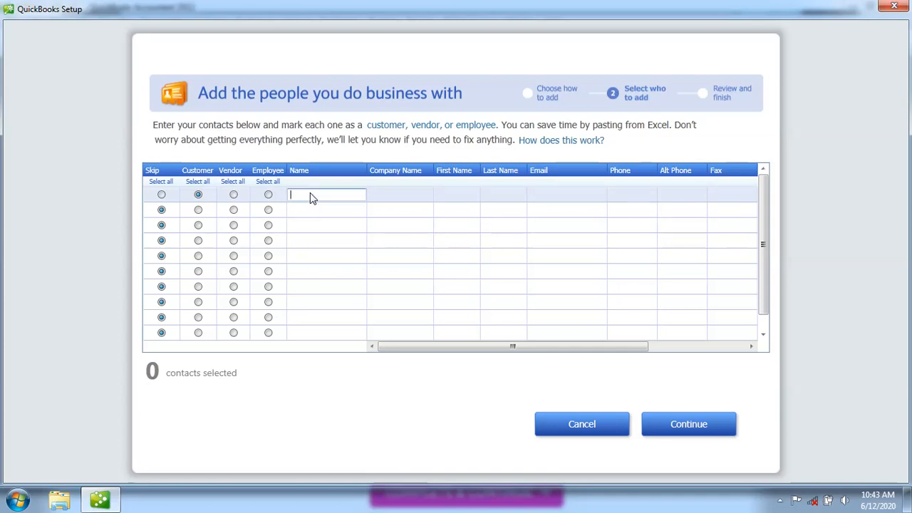
Enter the first customer's display name and company name
text(JoHN)
click(379, 198)
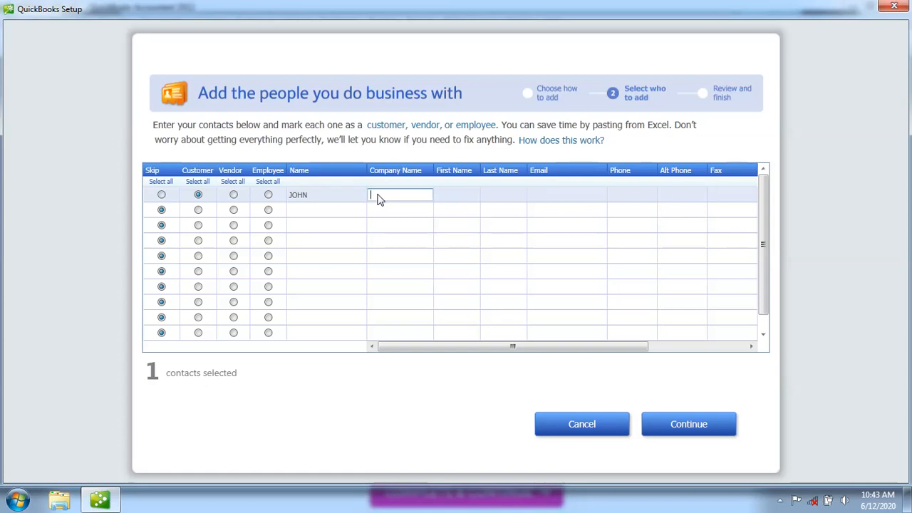
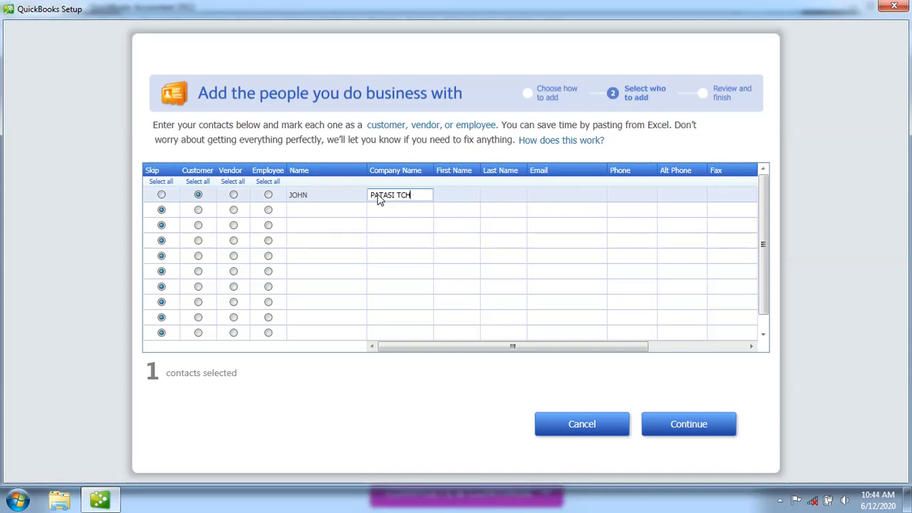
click(460, 194)
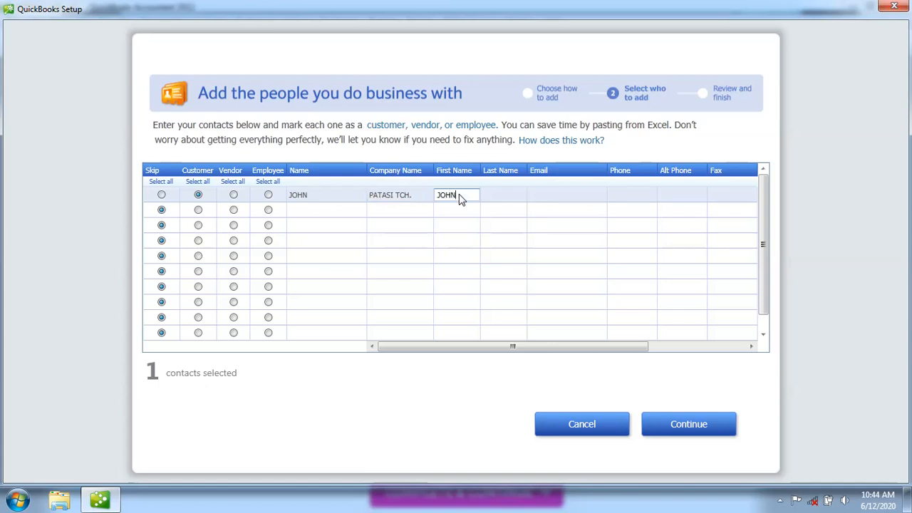
Fill in the customer's first name, last name and e-mail address
click(510, 195)
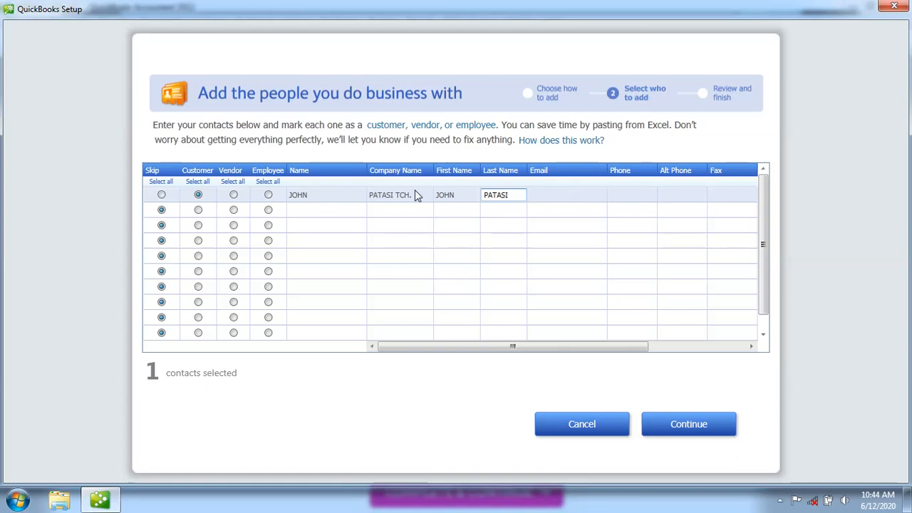
click(535, 199)
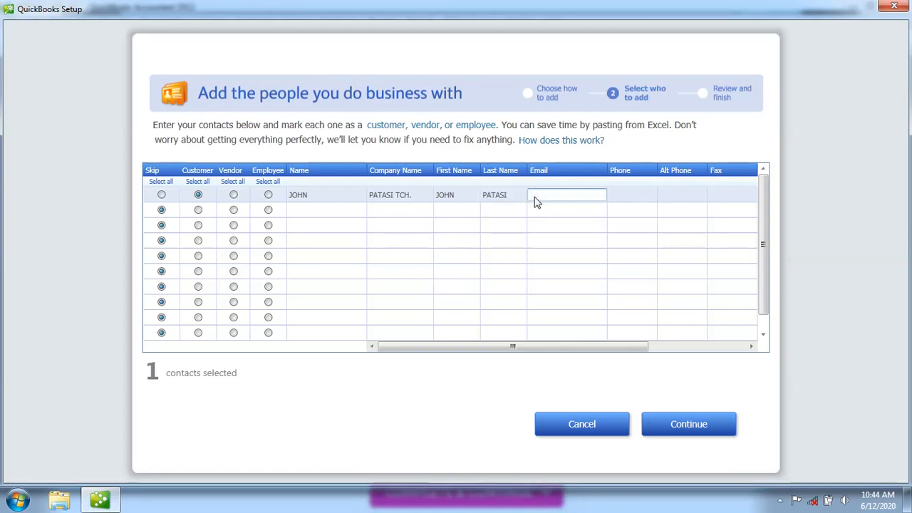
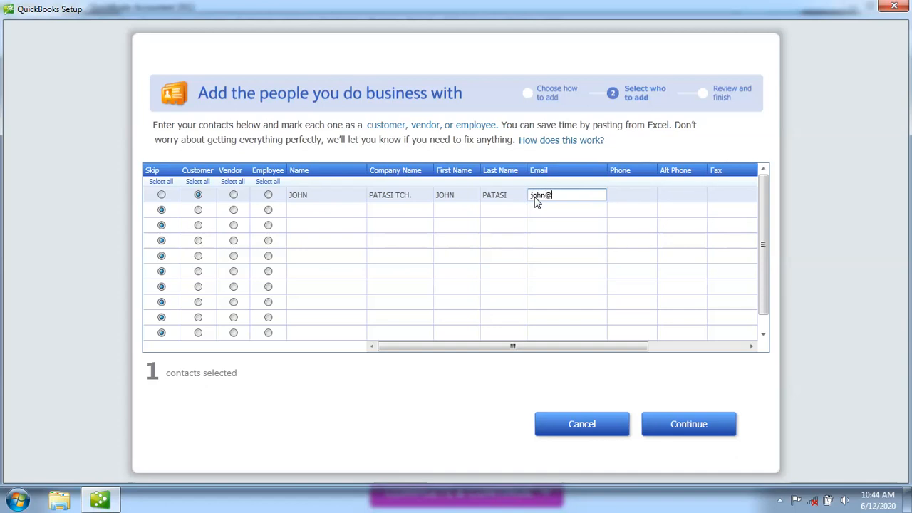
text(p)
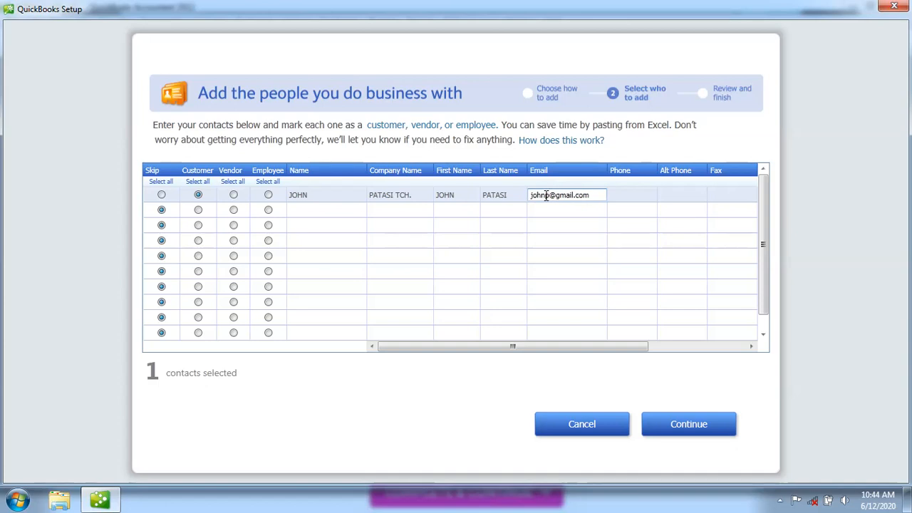
Enter the customer's phone and alternate phone, replacing the alternate's leading 0 with +254
click(633, 198)
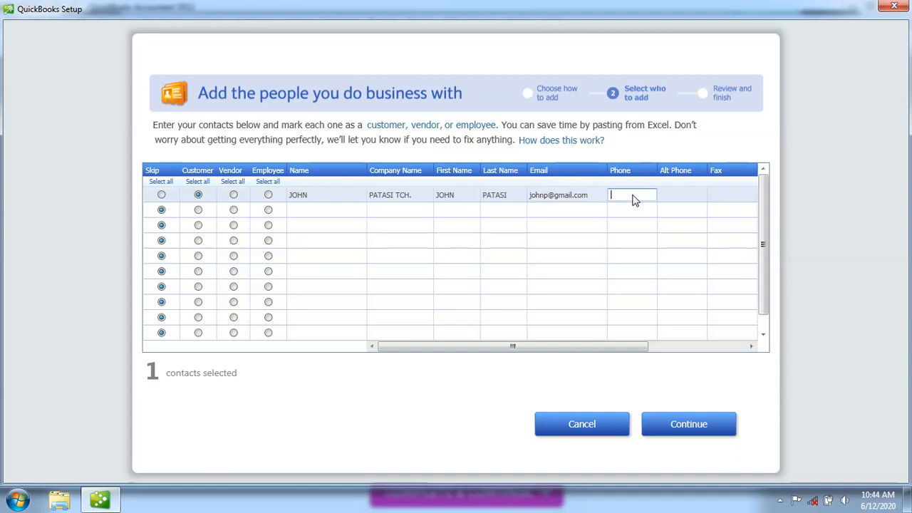
click(688, 200)
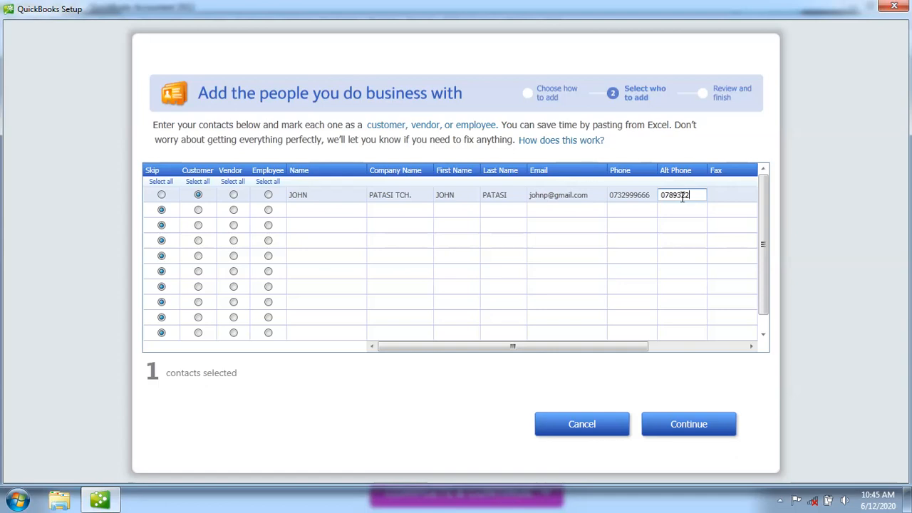
click(667, 197)
key(BackSpace)
text(+254)
Change JOHN's phone number to international form by replacing the leading zero with +254
key(Tab)
key(Tab)
key(Tab)
key(Tab)
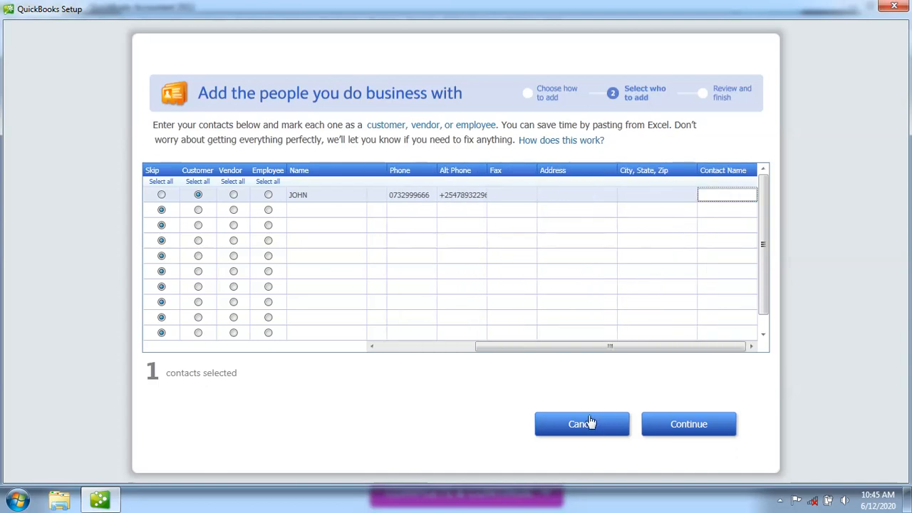
click(372, 347)
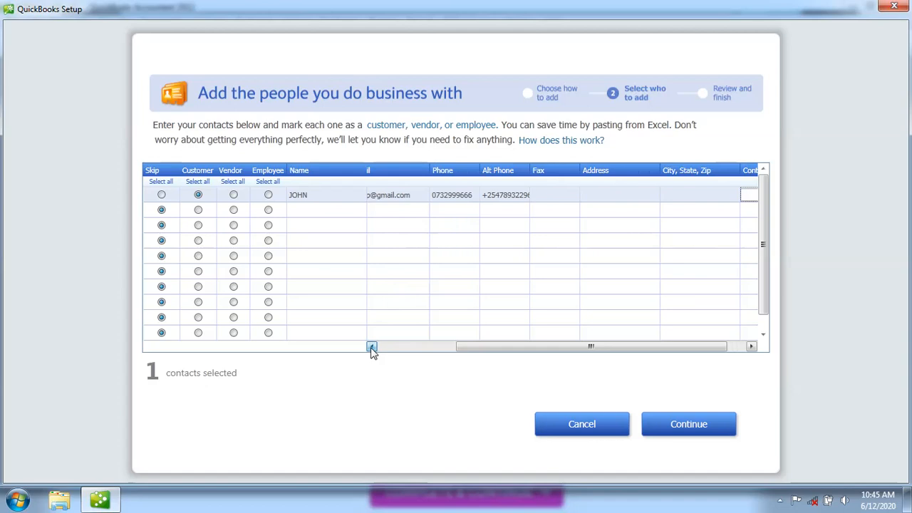
click(371, 346)
click(371, 348)
click(372, 347)
click(371, 348)
click(371, 347)
click(589, 199)
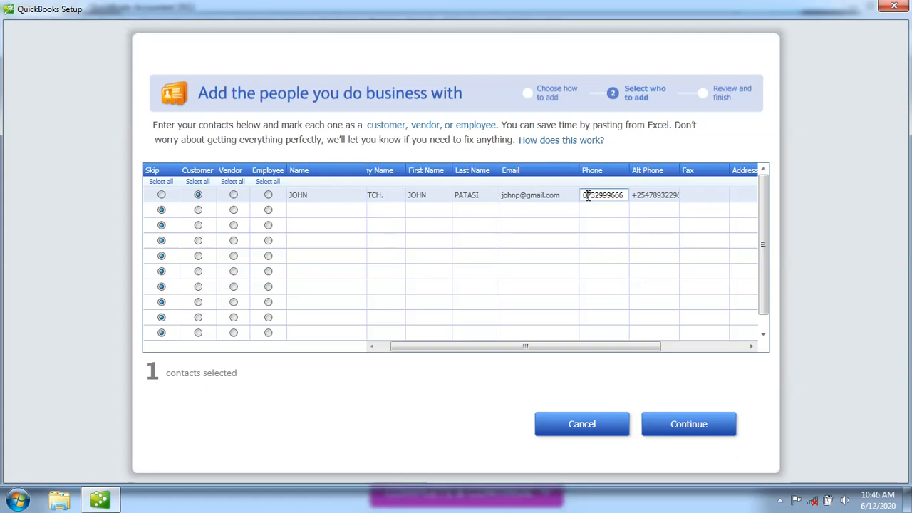
key(BackSpace)
text(+254)
click(647, 199)
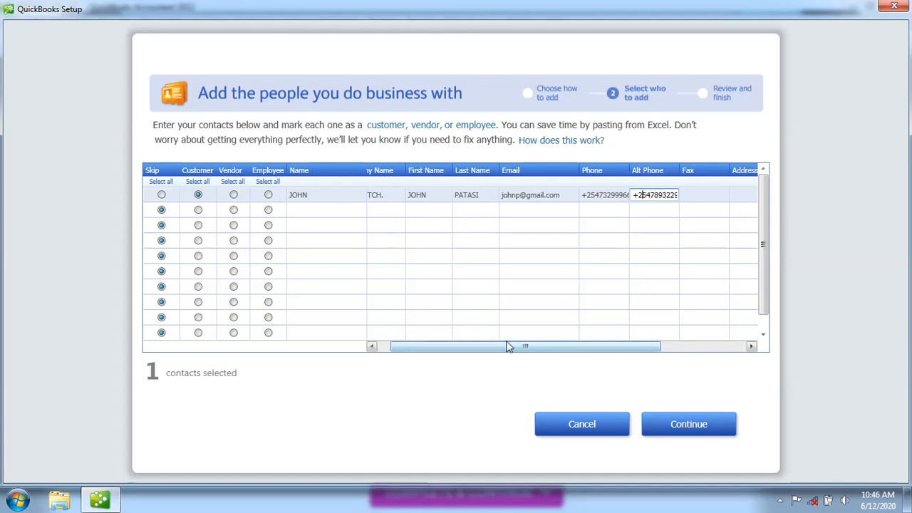
Scroll the contact grid right until the Address and City, State, Zip columns show
click(372, 347)
click(372, 347)
click(372, 347)
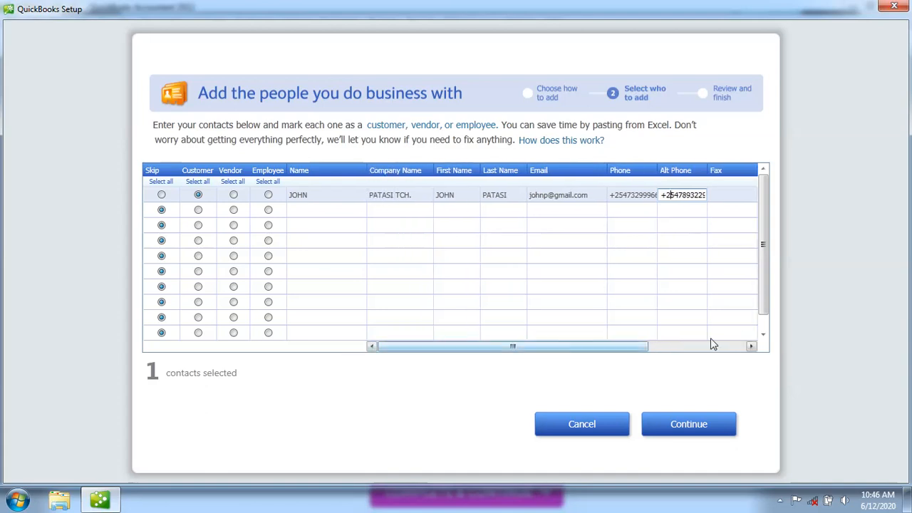
click(751, 347)
click(751, 347)
click(751, 347)
click(752, 347)
click(751, 347)
click(751, 347)
click(751, 347)
click(751, 347)
click(751, 347)
click(752, 347)
click(751, 347)
click(751, 347)
click(752, 347)
click(751, 347)
click(752, 347)
click(751, 347)
click(751, 347)
Enter JOHN's P.O. box address and the city KITALE, fixing typos along the way
click(577, 197)
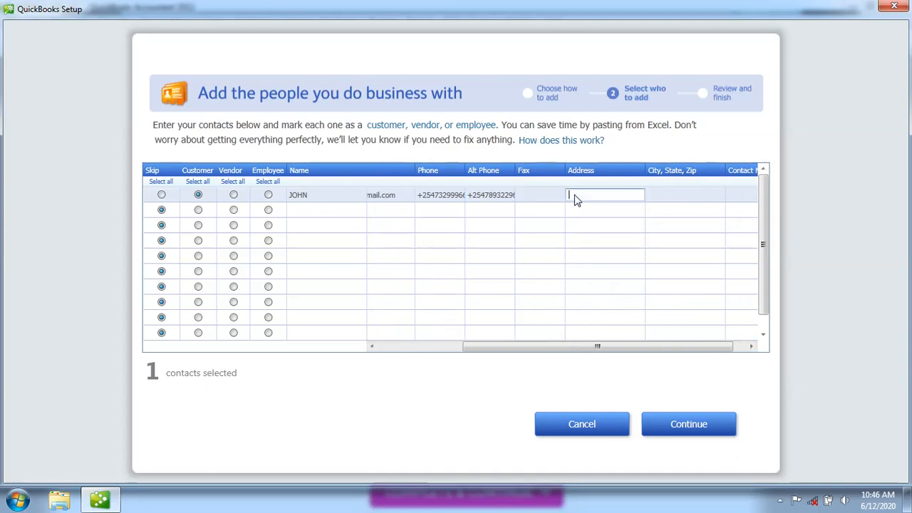
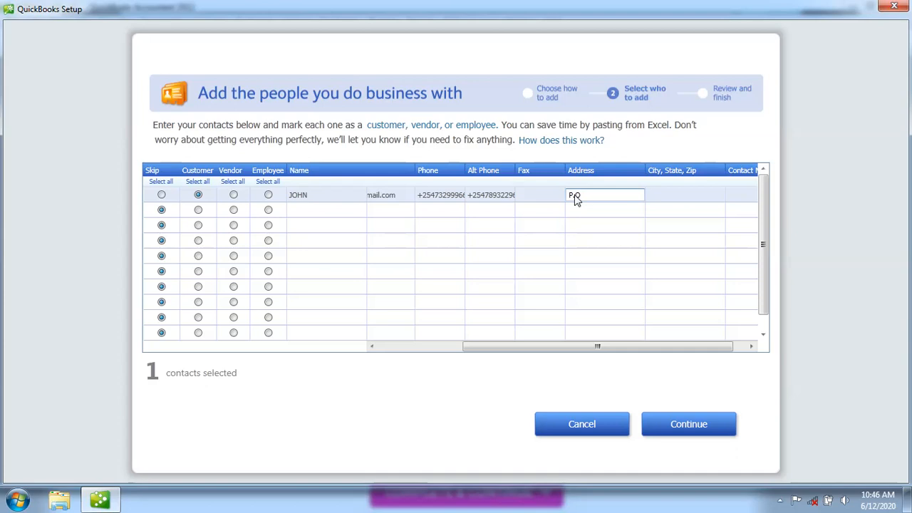
click(682, 197)
text(KITALE)
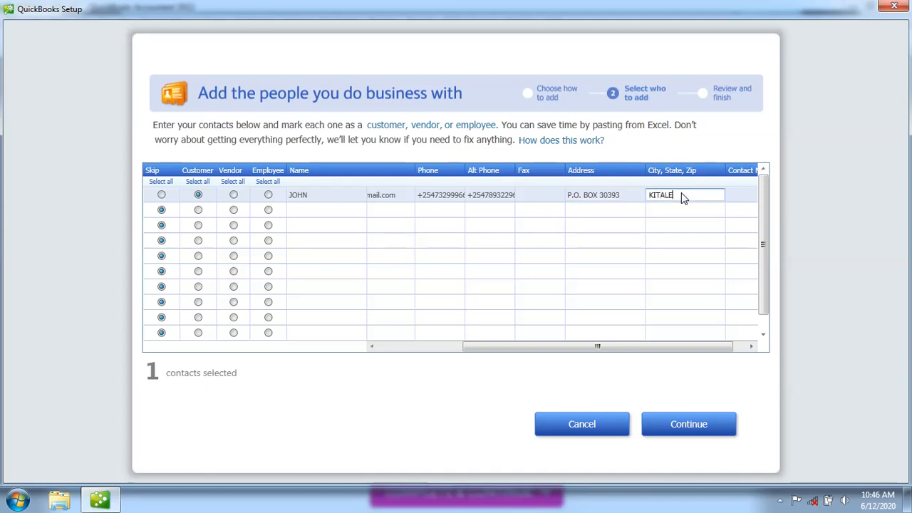
click(741, 200)
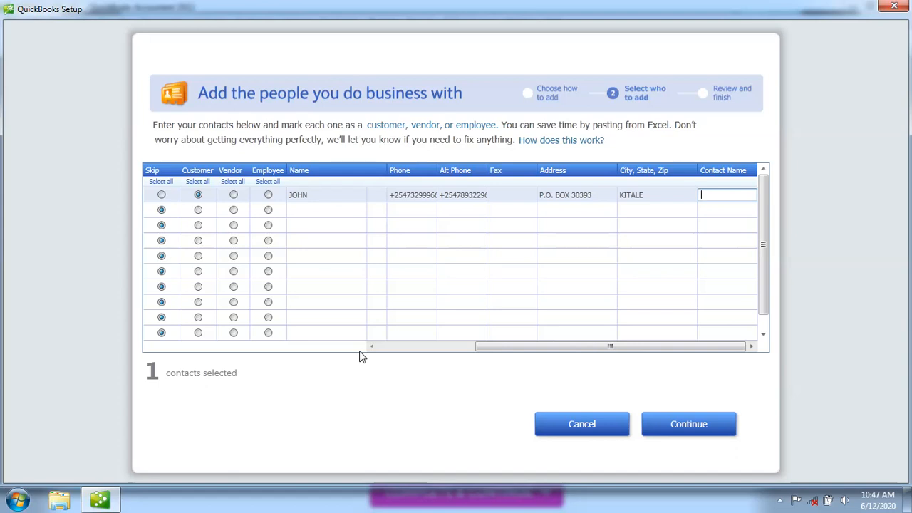
Type the contact person's name into JOHN's Contact Name cell
drag(372, 347, 372, 348)
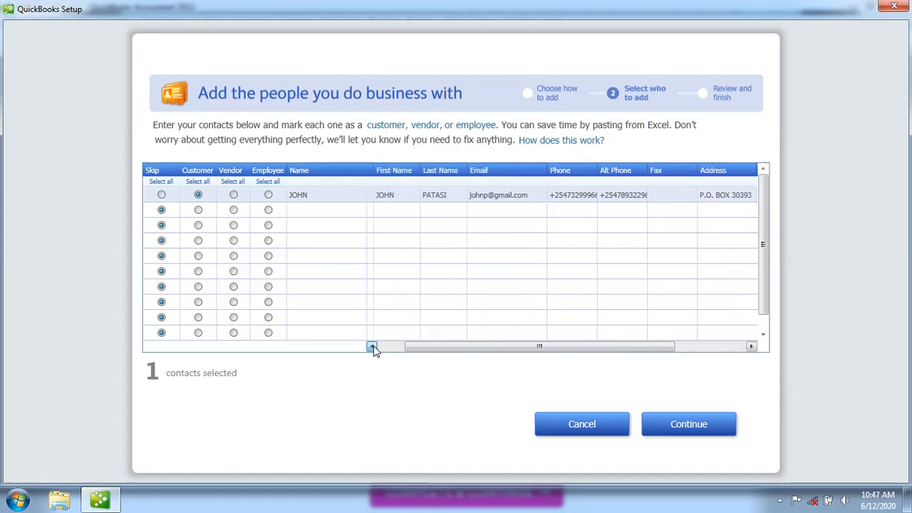
drag(752, 348, 752, 349)
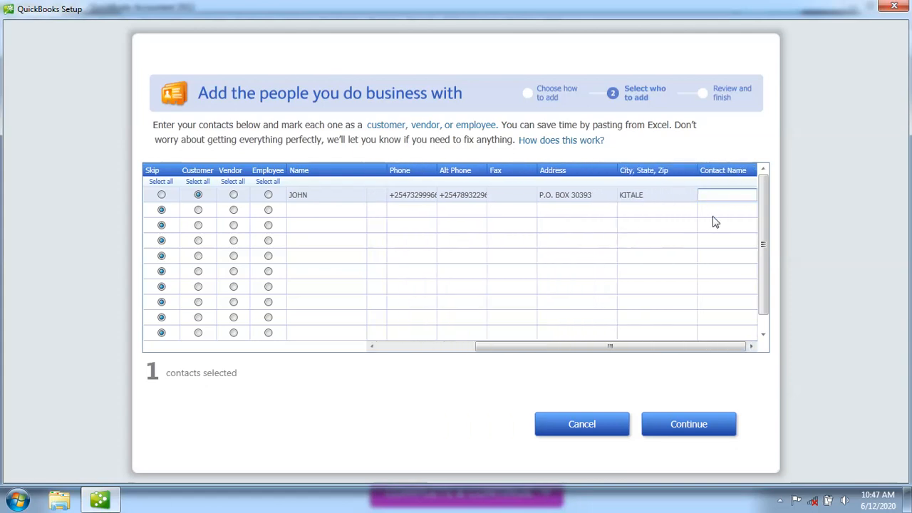
Scroll the grid back left to the first columns
click(371, 346)
click(372, 346)
click(372, 347)
click(372, 346)
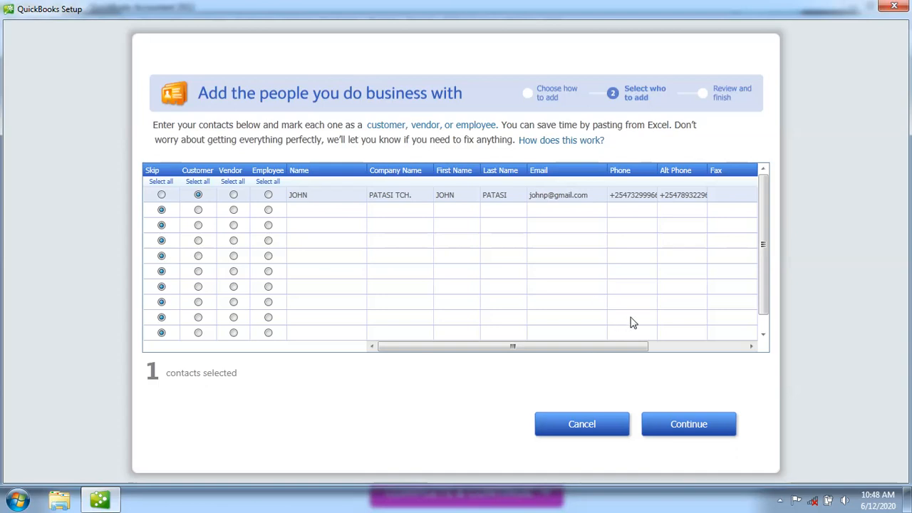
click(751, 346)
drag(751, 347, 752, 347)
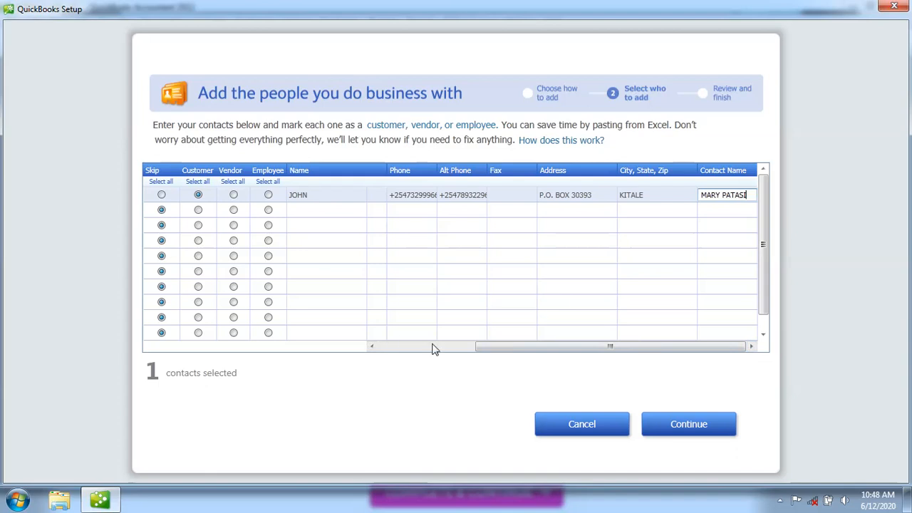
click(372, 348)
click(372, 348)
click(372, 348)
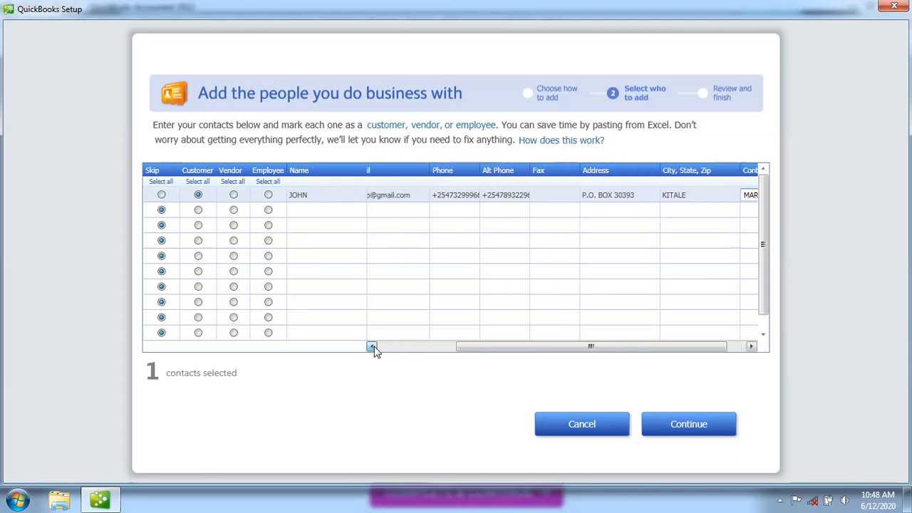
click(372, 348)
click(372, 348)
click(372, 348)
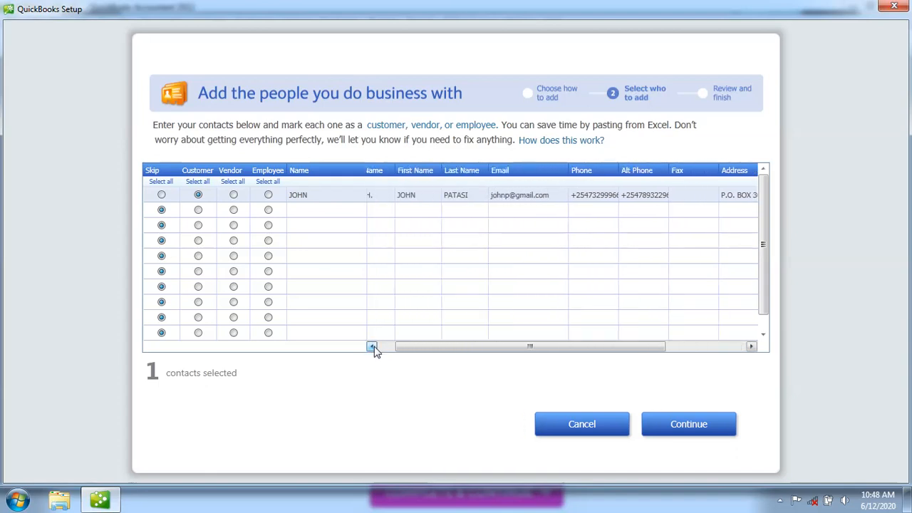
click(372, 348)
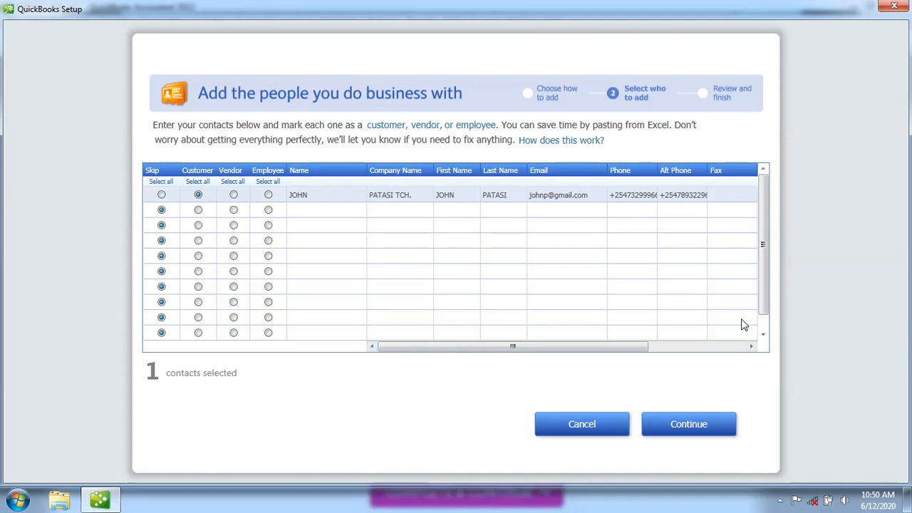
Mark the second row as a Customer and name it KELLY
click(764, 336)
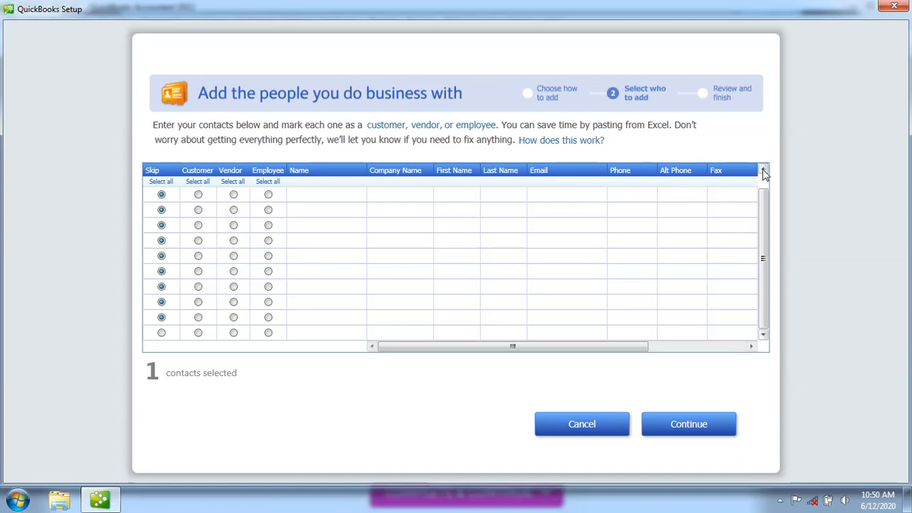
key(ctrl+v)
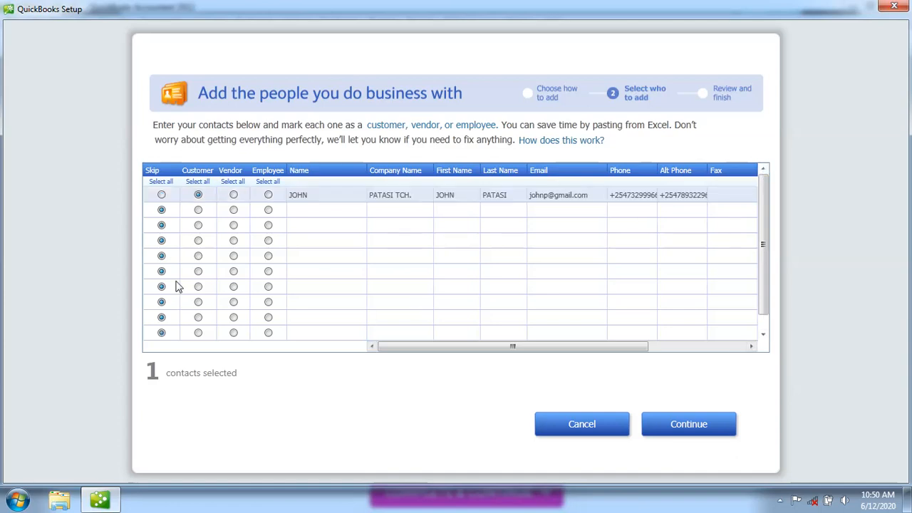
click(198, 210)
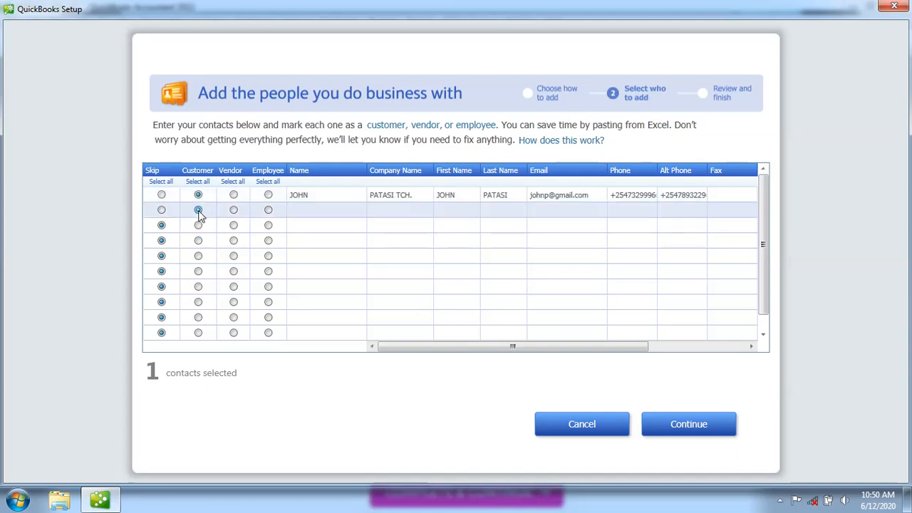
click(314, 214)
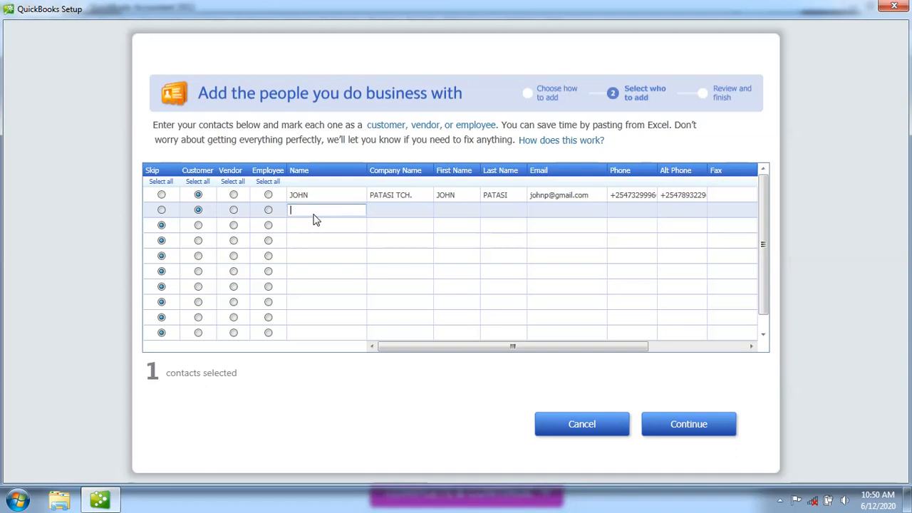
Enter the company name KELLY SUPPLIERS, correcting the misspelled letter
click(403, 214)
text(KELLY SUN)
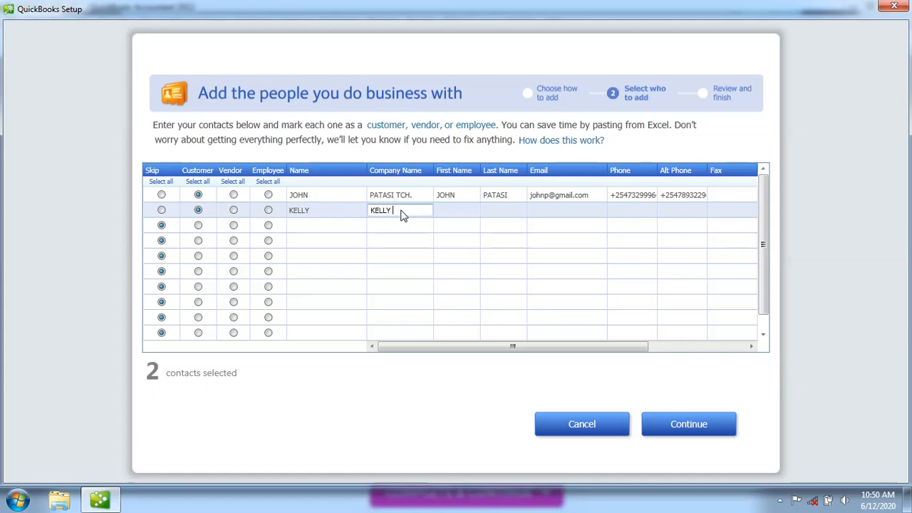
text(M)
text(LIE)
text(RS)
click(408, 211)
key(BackSpace)
text(P)
Fill in KELLY's first and last name
click(457, 212)
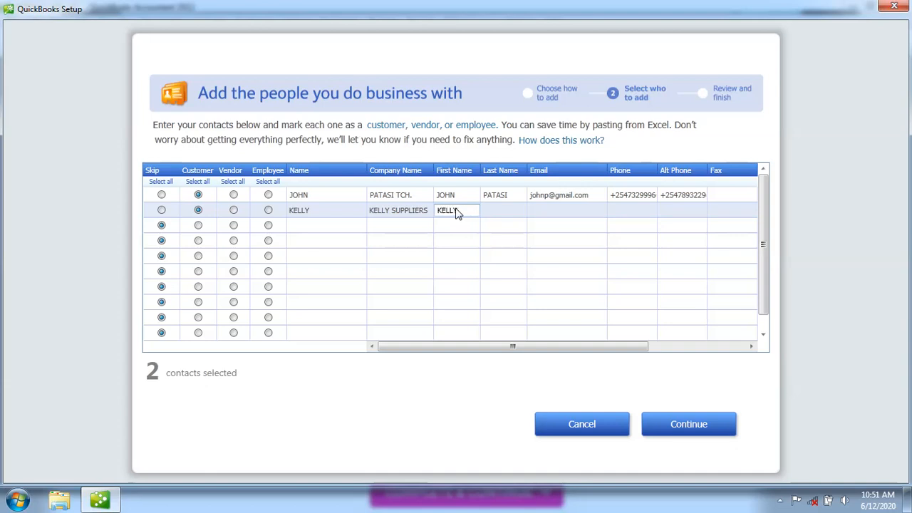
click(503, 212)
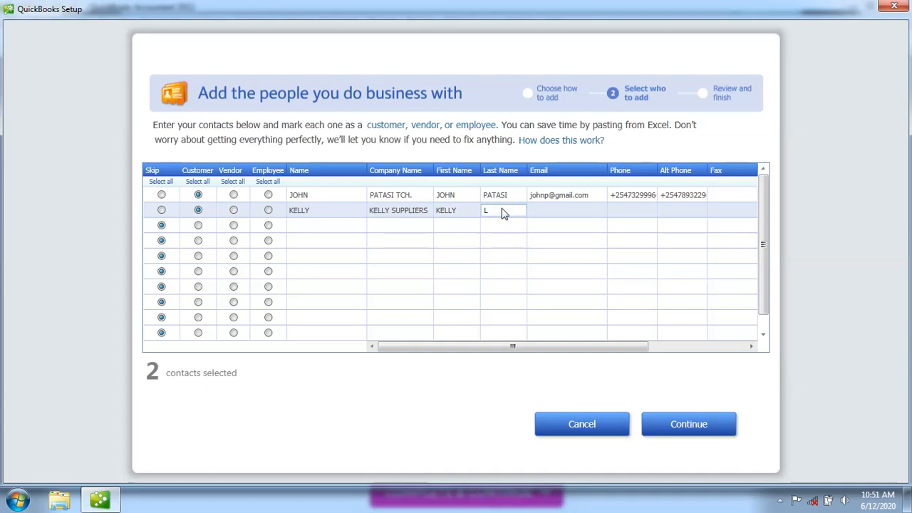
Add KELLY's Yahoo e-mail address and +254 phone number
click(542, 212)
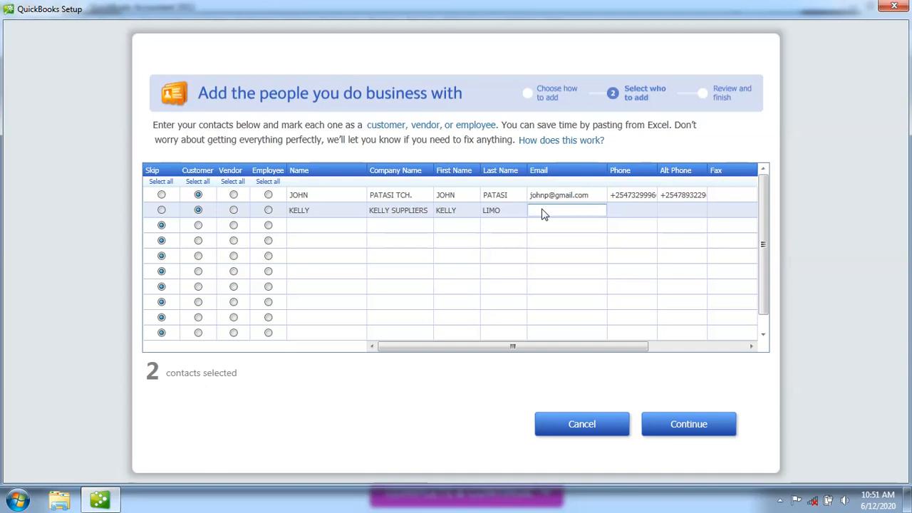
click(634, 213)
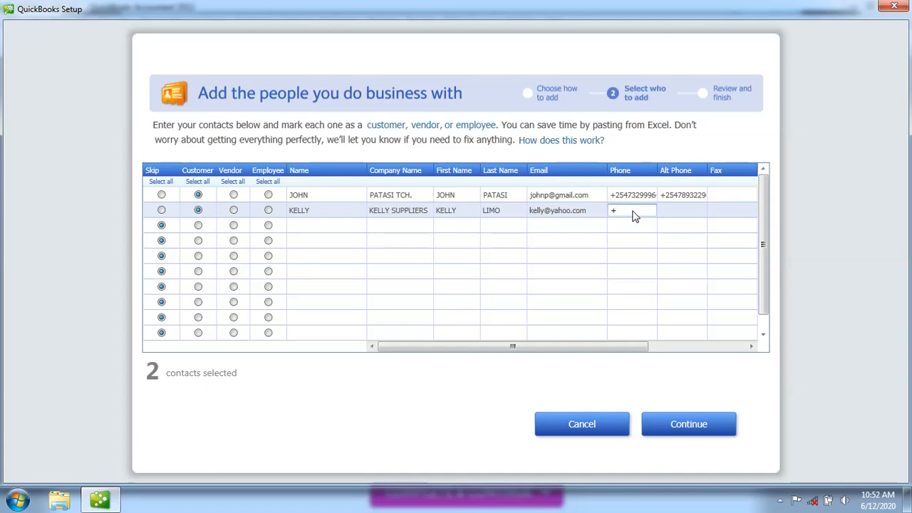
key(shift+Tab)
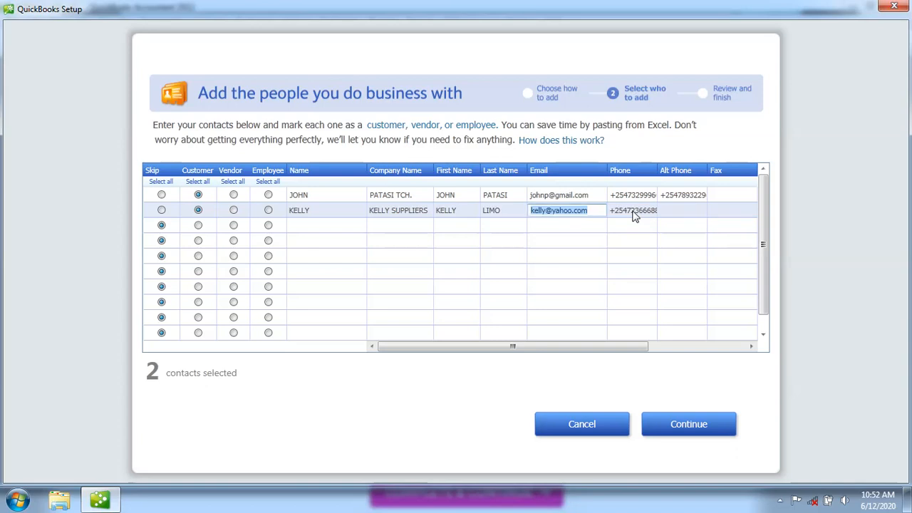
key(Tab)
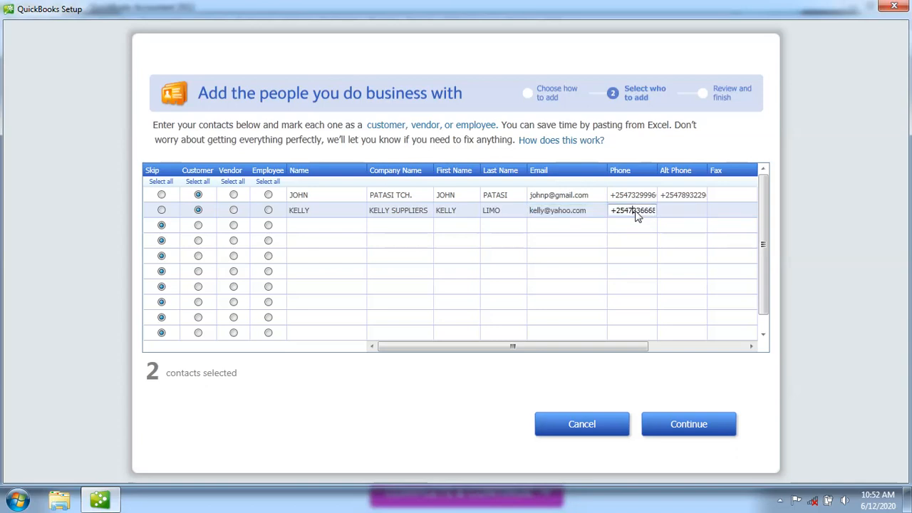
key(Tab)
key(Tab)
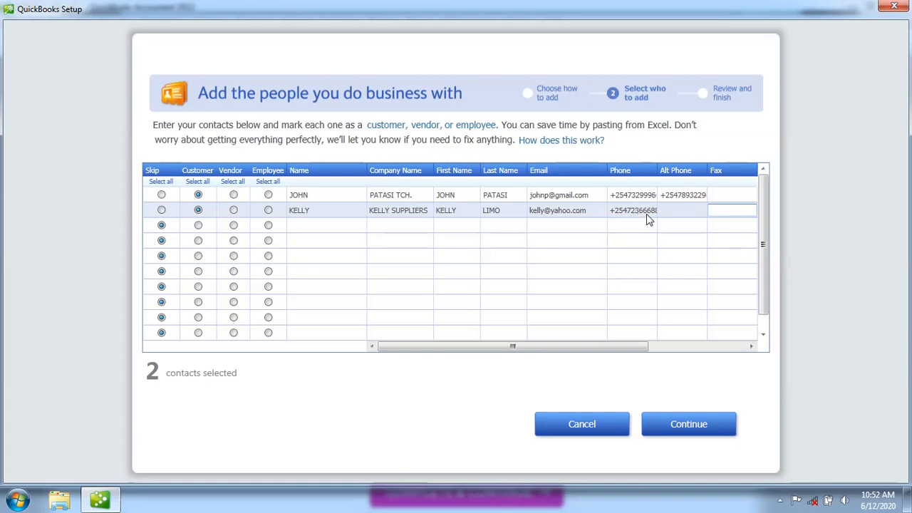
Enter the second customer's +254 alternate phone number
click(670, 213)
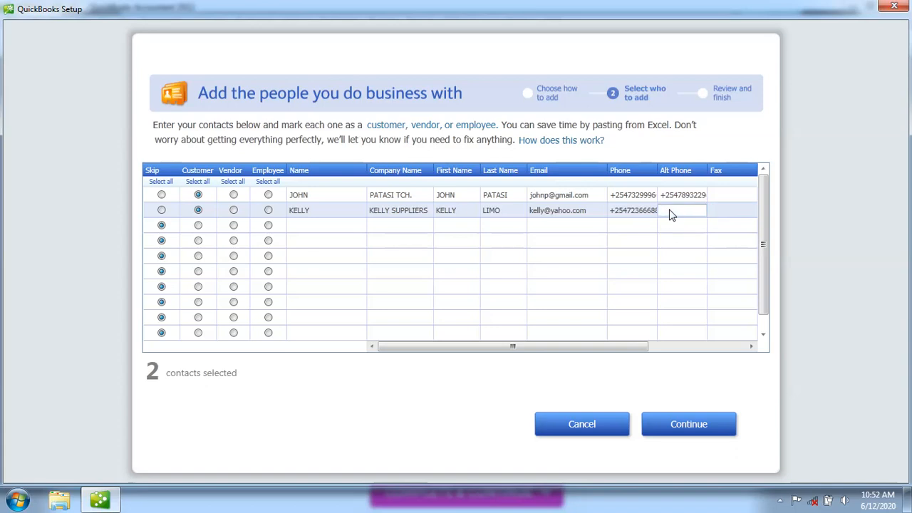
click(751, 346)
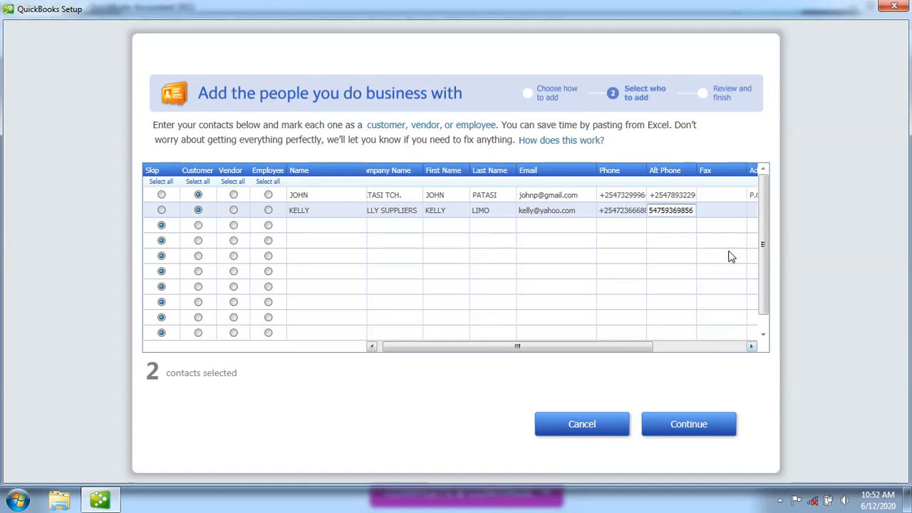
drag(752, 348, 752, 348)
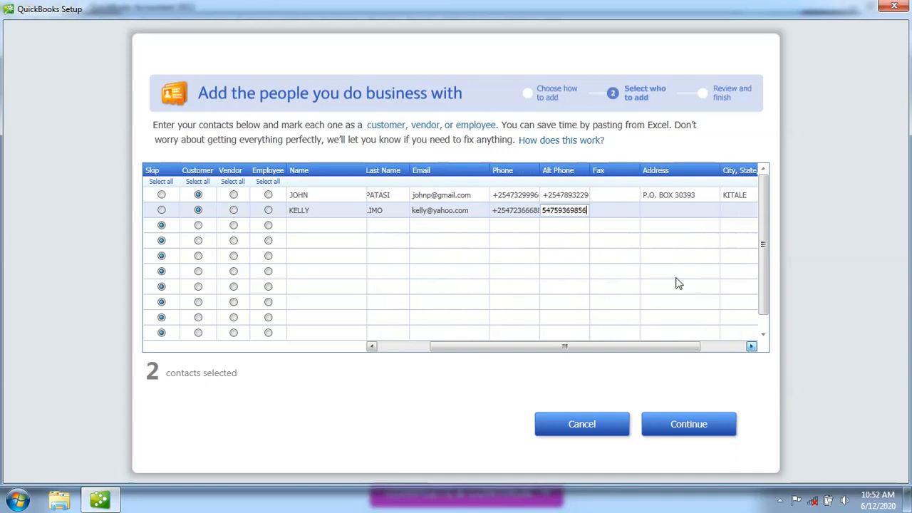
Fill in the second customer's P.O. box address and the city NAIROBI
click(655, 215)
text(P.O)
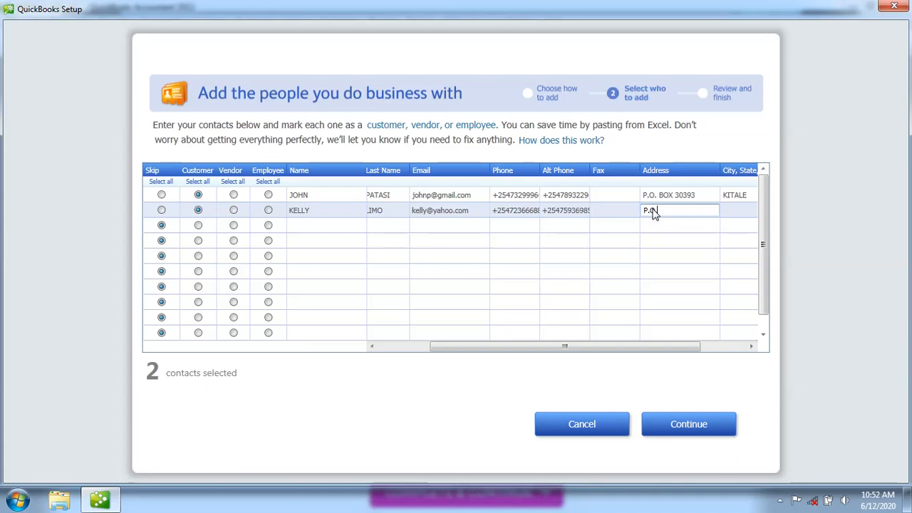
text(. BOX)
key(shift+Tab)
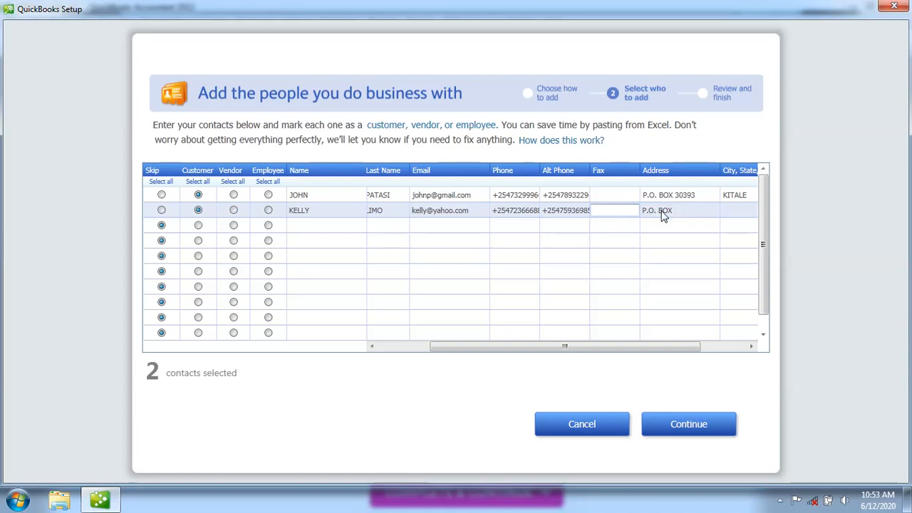
click(666, 211)
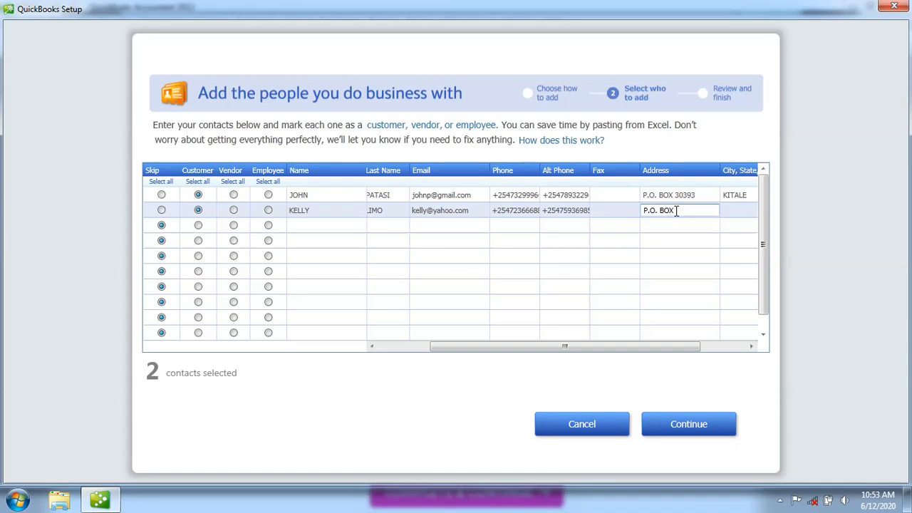
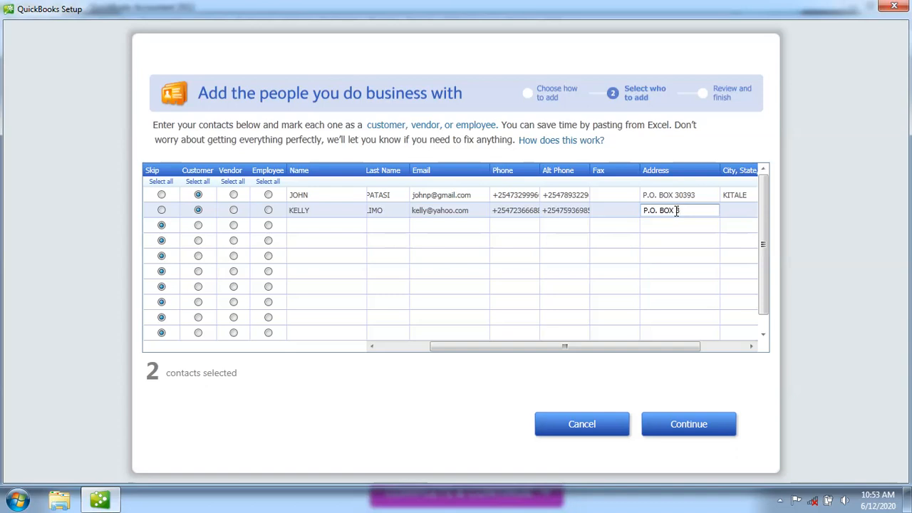
key(Tab)
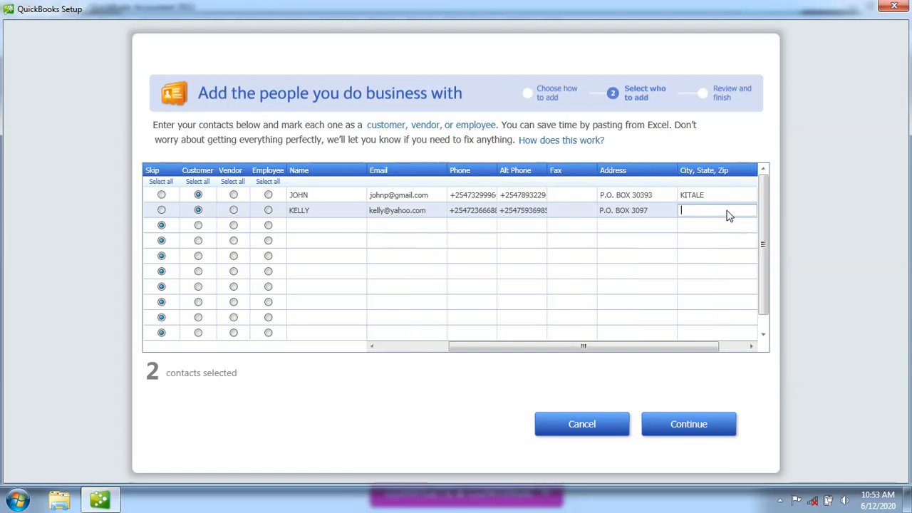
text(NAIROBI)
Scroll the grid back to its leftmost columns
click(372, 347)
click(372, 347)
click(372, 347)
click(372, 347)
click(373, 347)
click(372, 347)
click(372, 347)
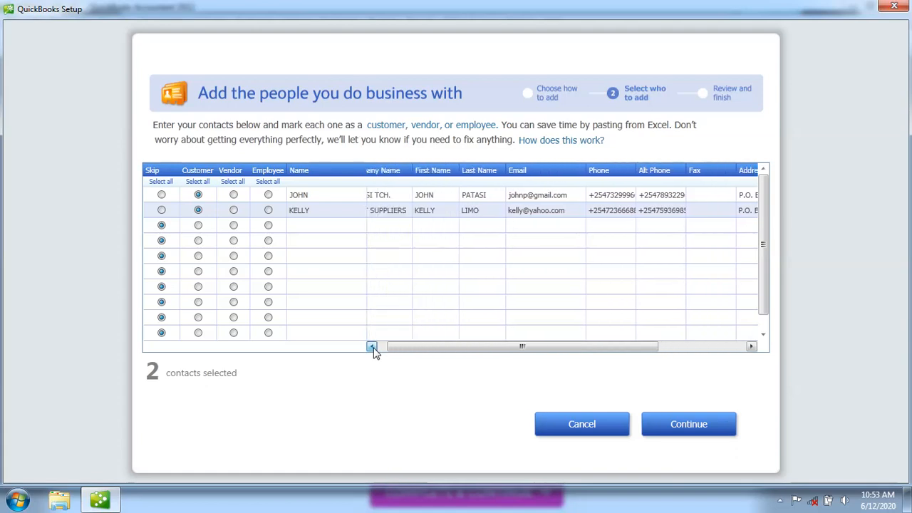
Set the third row's type to Vendor and select its Name cell
click(372, 348)
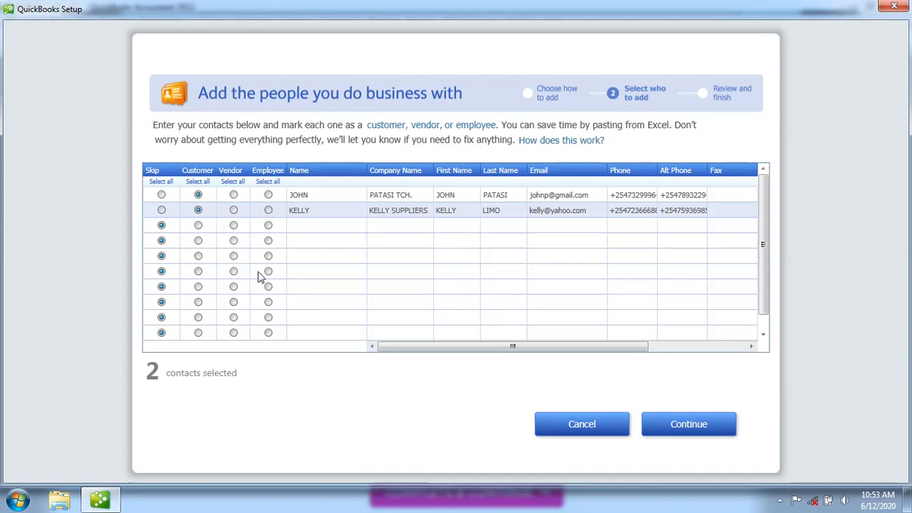
click(234, 226)
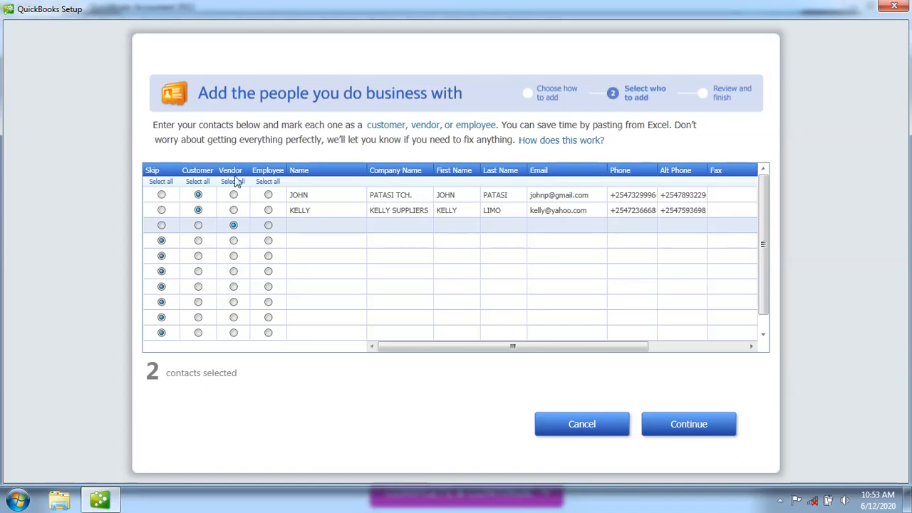
click(233, 226)
click(299, 226)
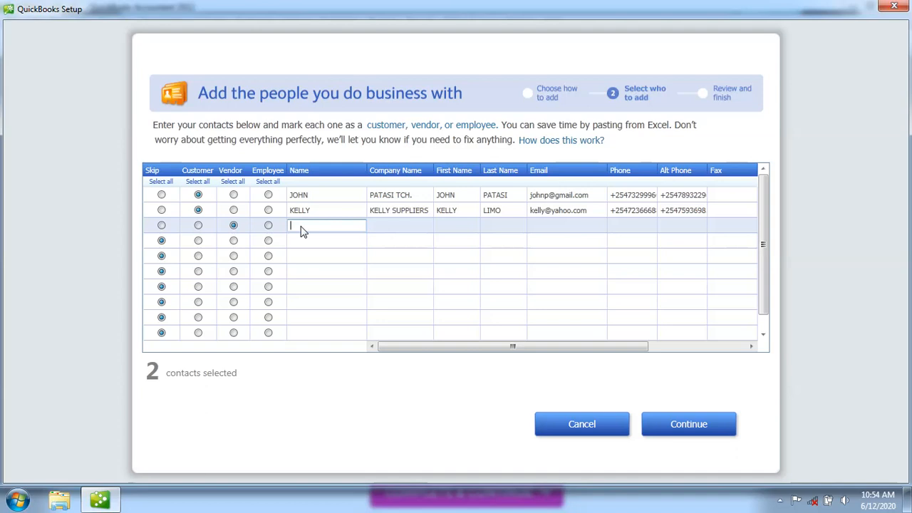
Enter the vendor's display name, company TAYLOR TECH. and first name
text(TYIO)
text(R)
click(393, 227)
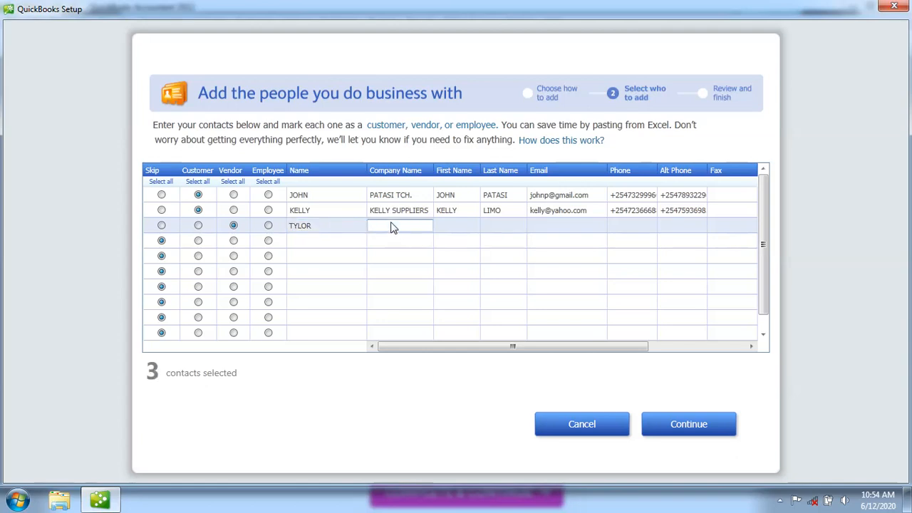
text(TAYLOR TECH.)
click(450, 231)
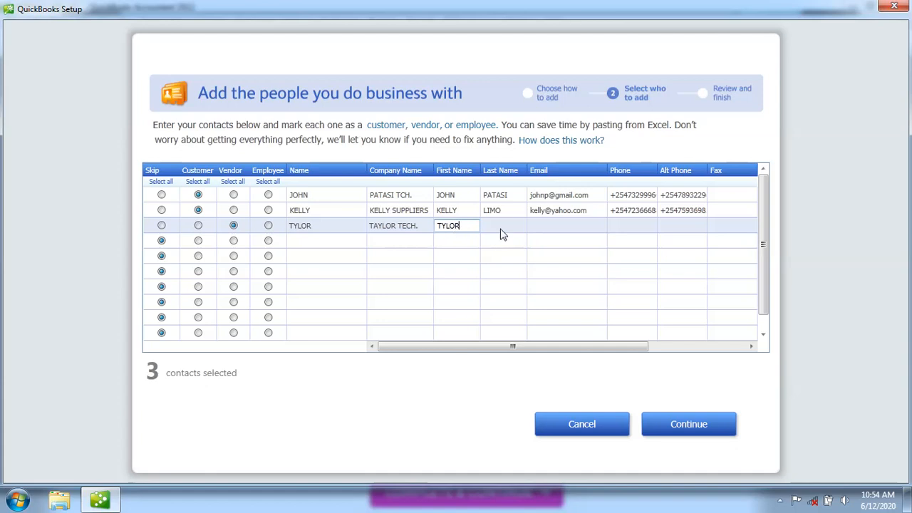
Add the vendor's last name and Gmail e-mail address, fixing typos
click(500, 229)
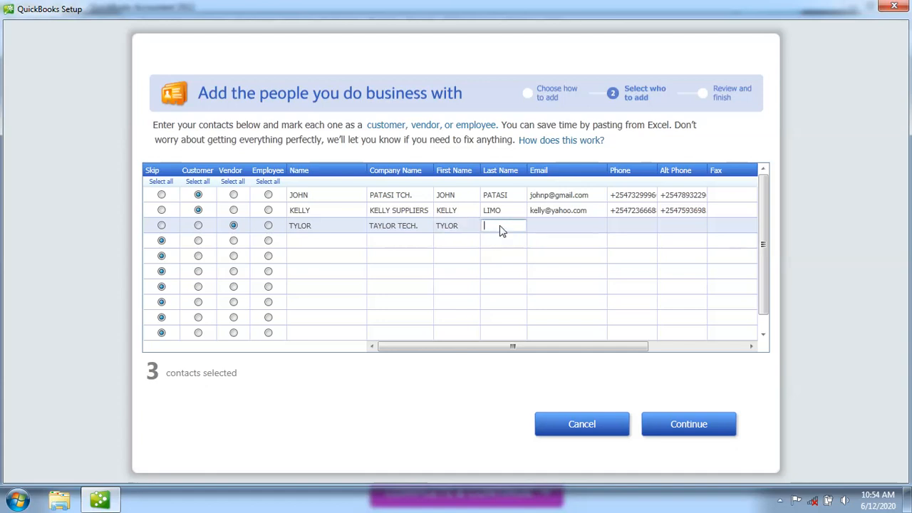
click(559, 227)
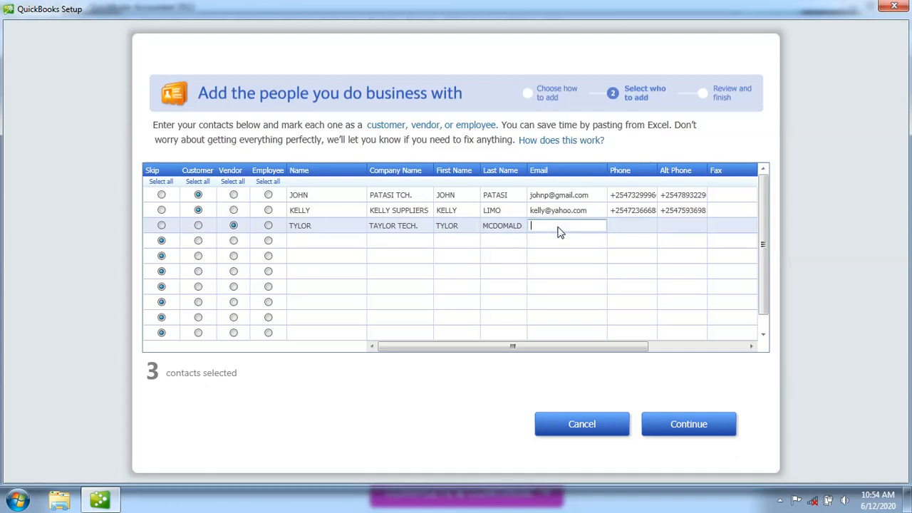
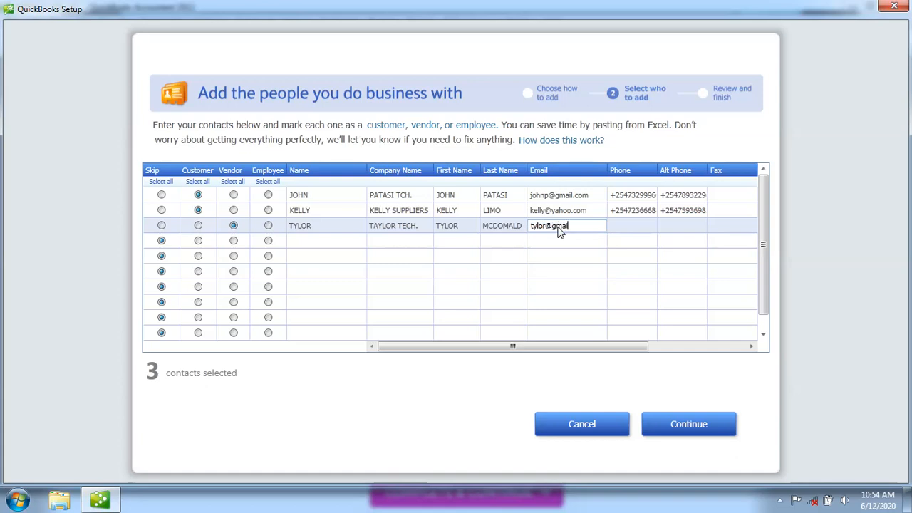
Enter the vendor's +254 phone and alternate phone numbers
click(640, 228)
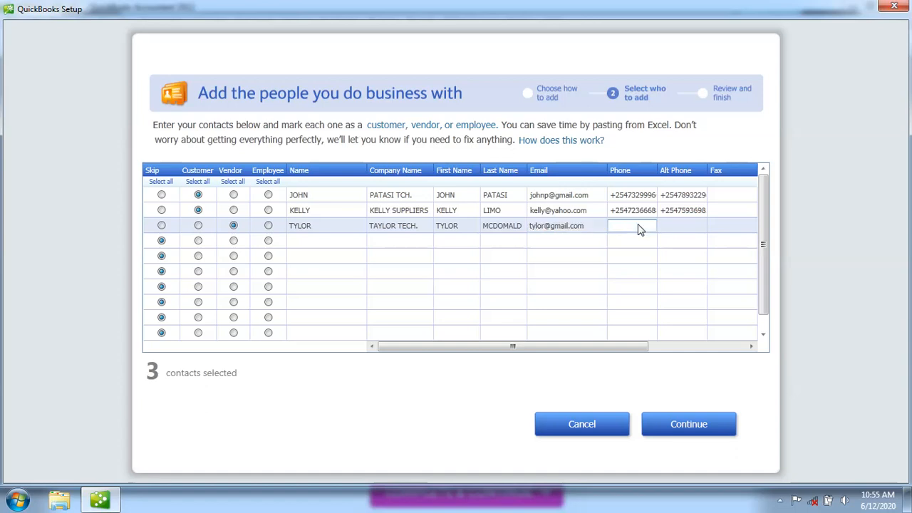
click(675, 229)
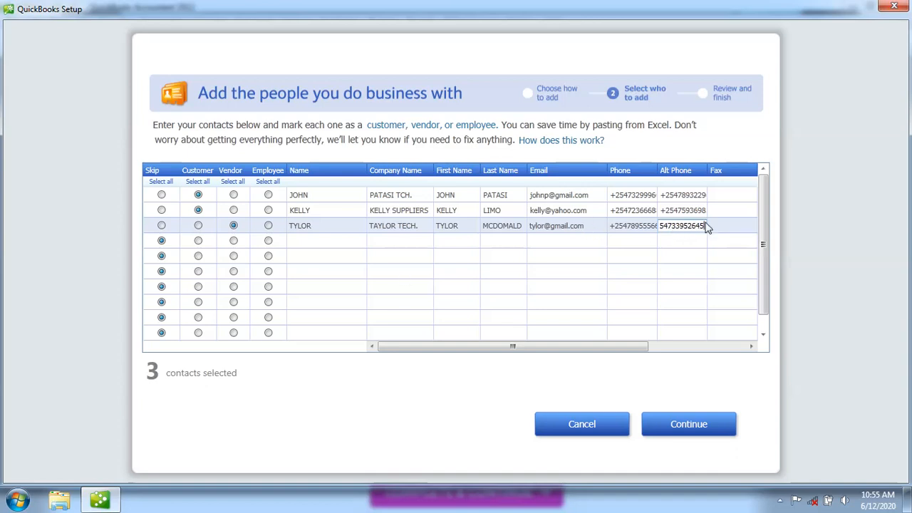
Fill in the vendor's P.O. box address and the city MOMBASA
click(752, 348)
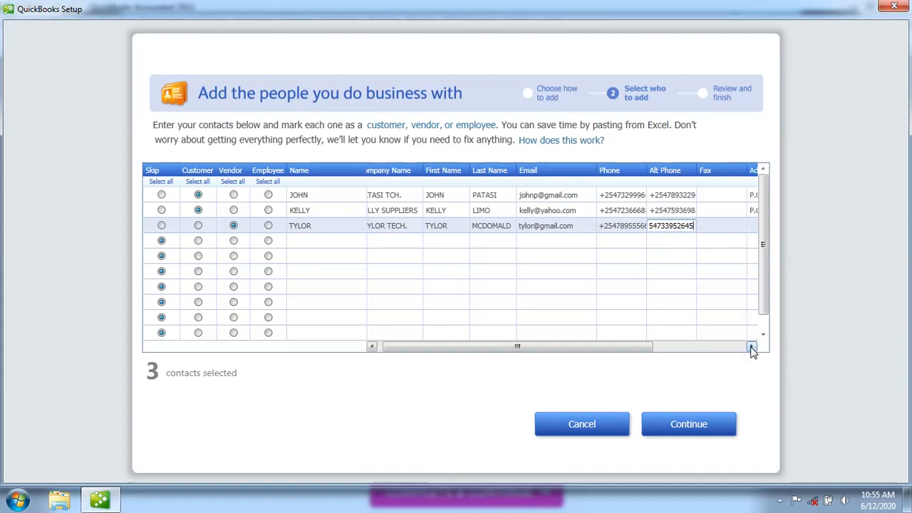
click(752, 347)
click(752, 347)
click(752, 347)
click(752, 347)
click(752, 347)
click(752, 348)
click(752, 347)
click(752, 347)
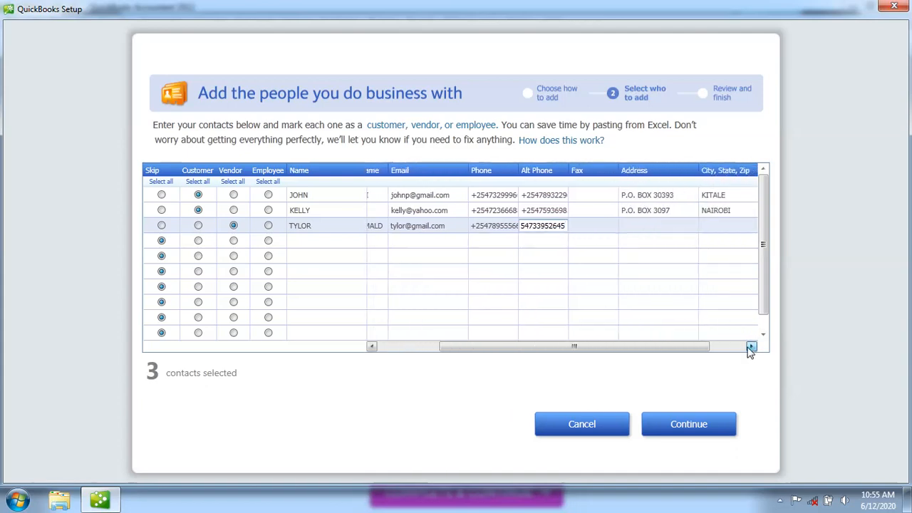
click(635, 229)
text(p.o)
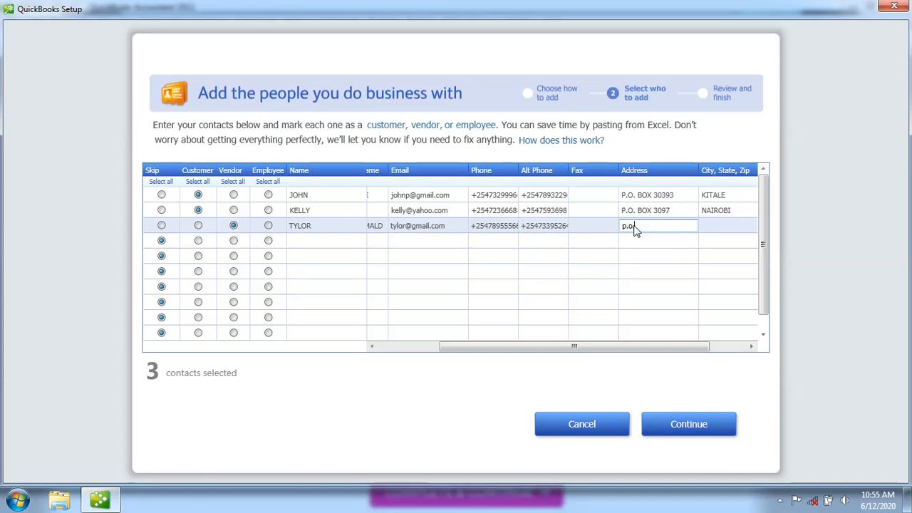
key(BackSpace)
key(BackSpace)
key(BackSpace)
click(712, 230)
text(MOMBASA)
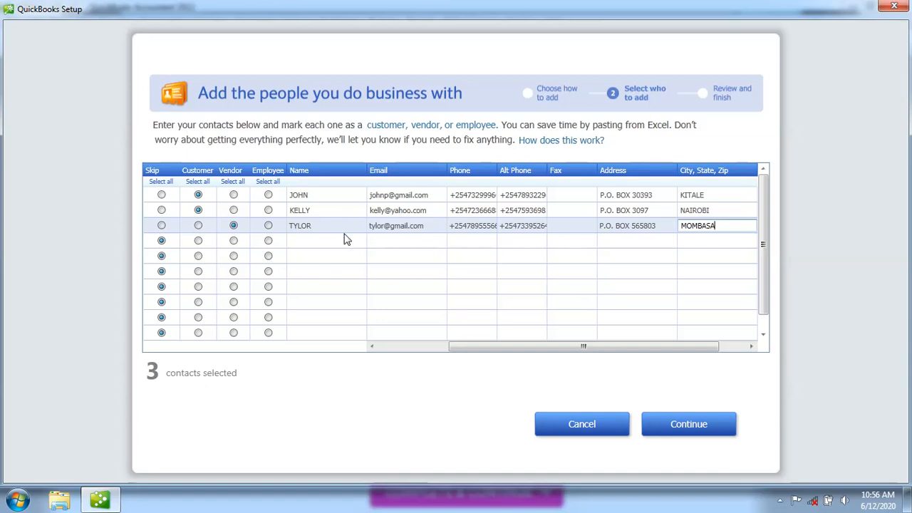
Enter the contact person's name in TYLOR's Contact Name cell
click(752, 347)
click(752, 347)
click(752, 347)
click(752, 347)
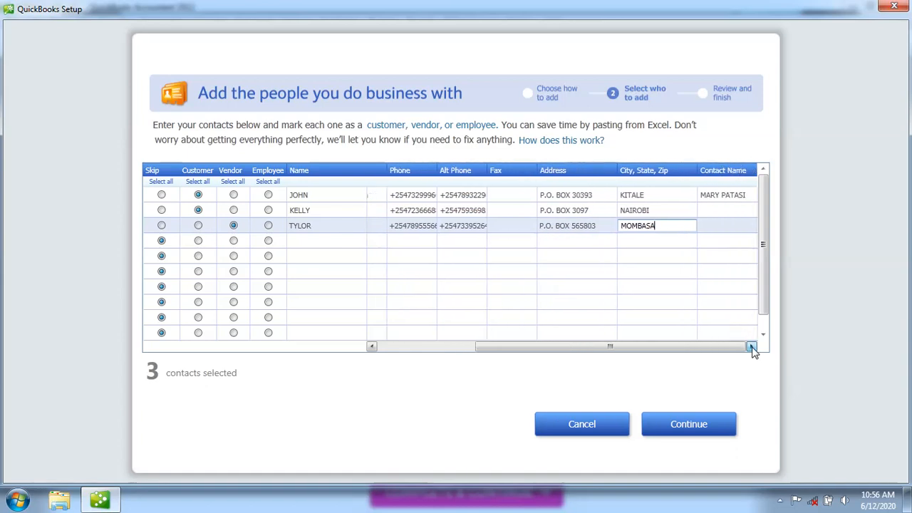
click(710, 229)
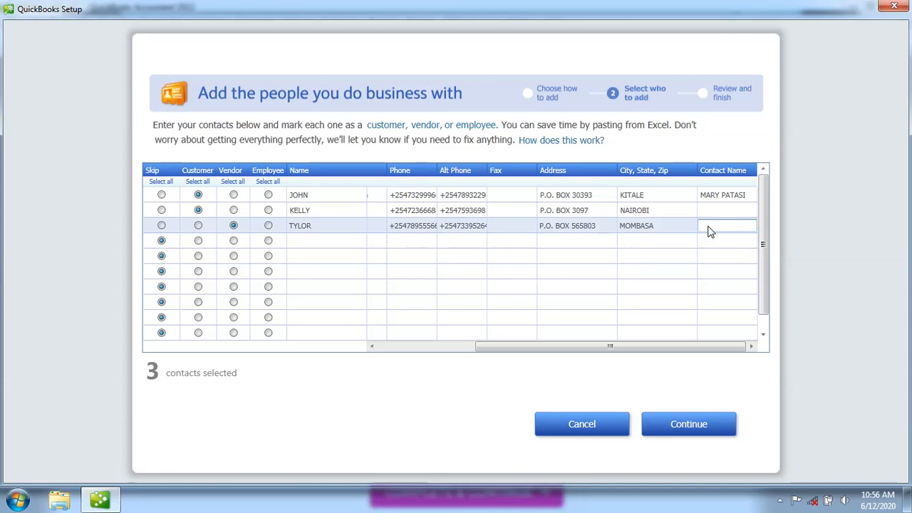
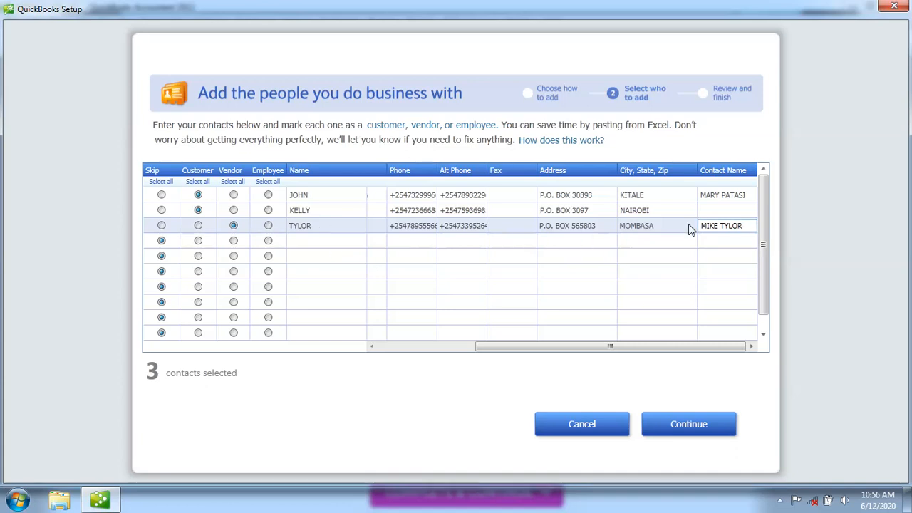
click(709, 214)
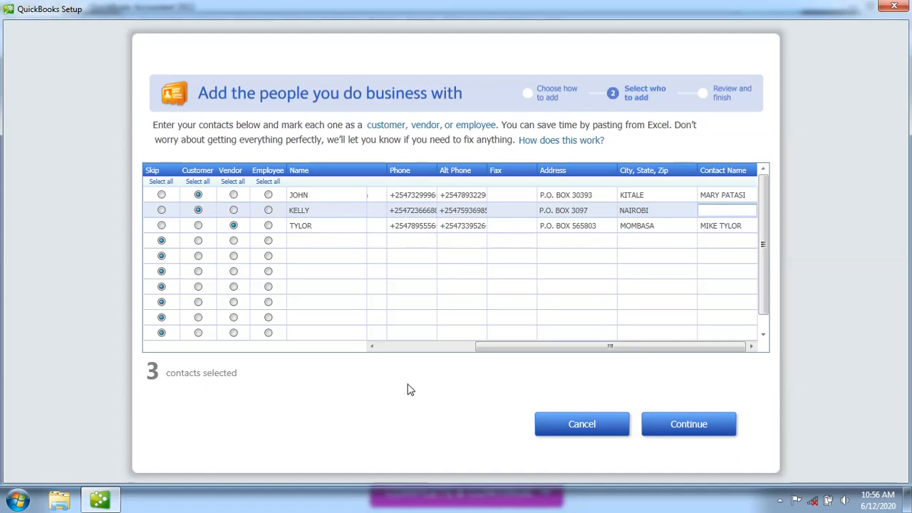
Scroll the grid left to check the Company, First and Last Name entries
click(373, 348)
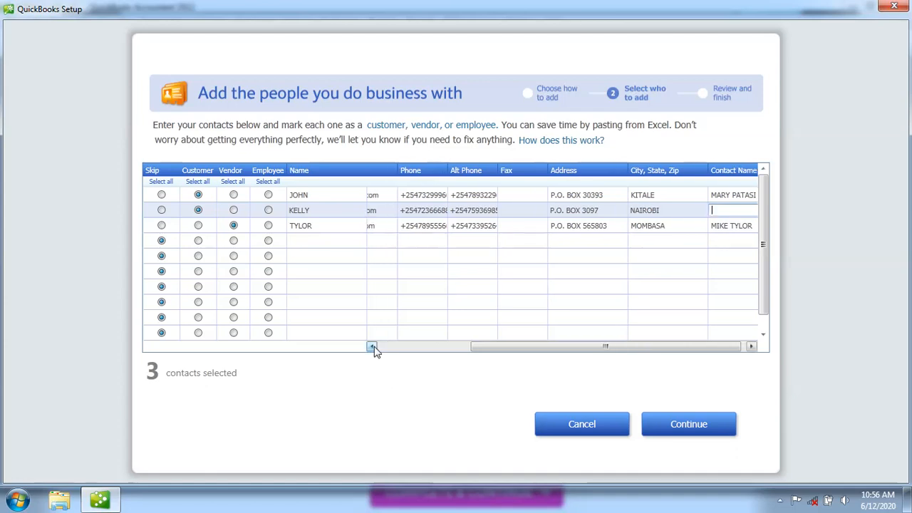
click(372, 349)
click(372, 347)
click(372, 348)
click(372, 348)
click(372, 348)
click(372, 348)
click(372, 347)
click(372, 347)
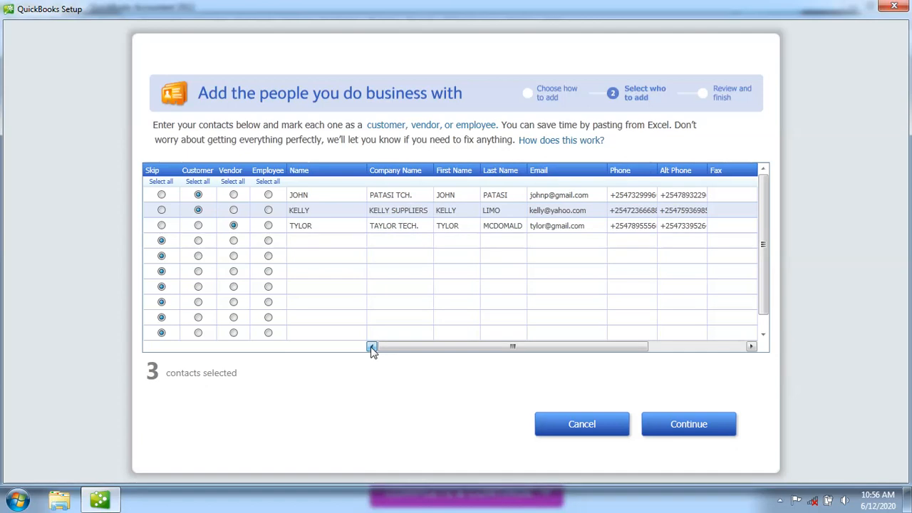
Fill in the second customer's Contact Name and return to the name columns
click(752, 347)
click(752, 347)
click(752, 348)
click(752, 348)
click(752, 347)
click(752, 347)
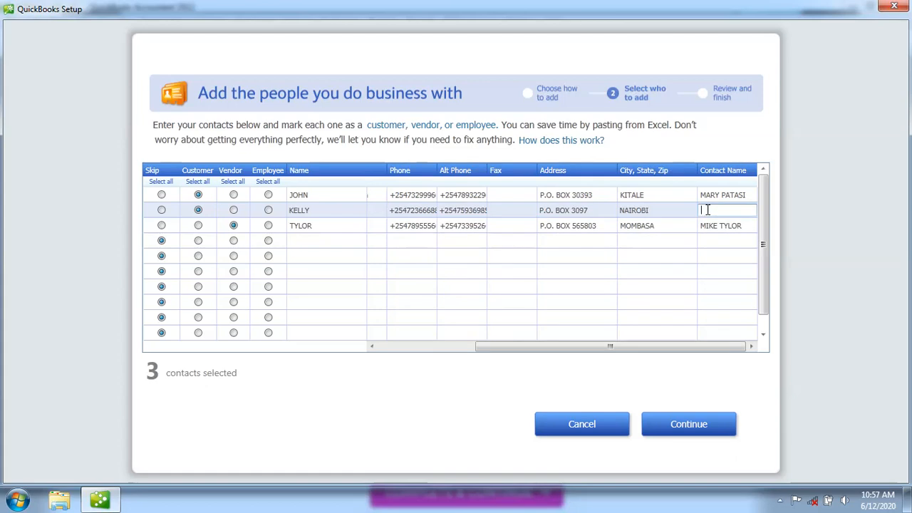
drag(371, 347, 371, 347)
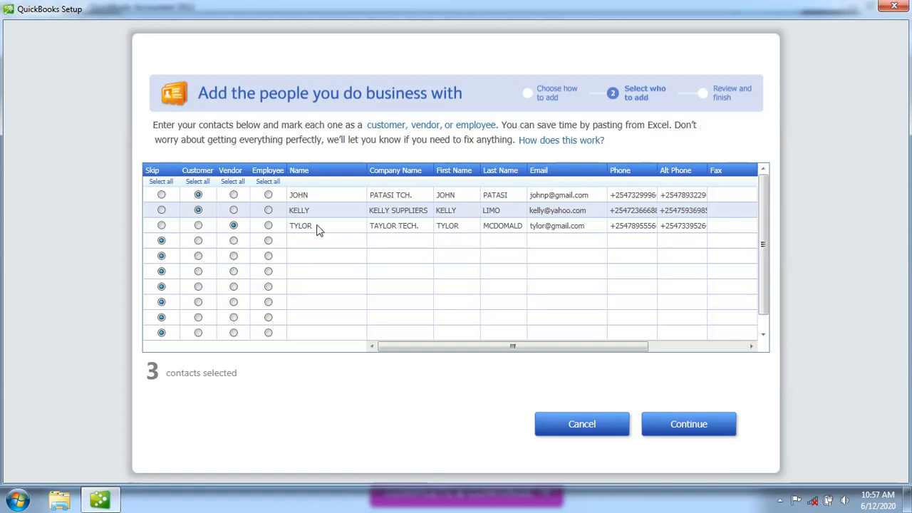
Mark row 4 as an Employee and enter the employee's display name
click(269, 242)
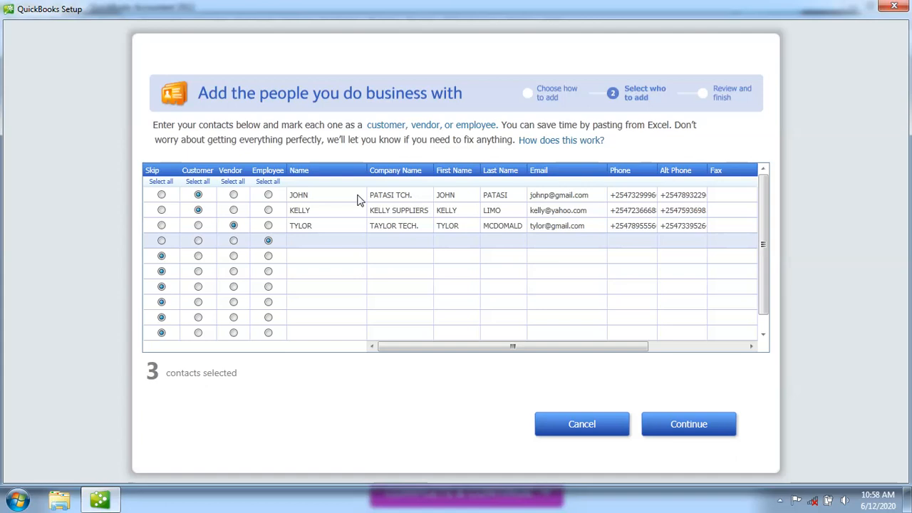
click(306, 244)
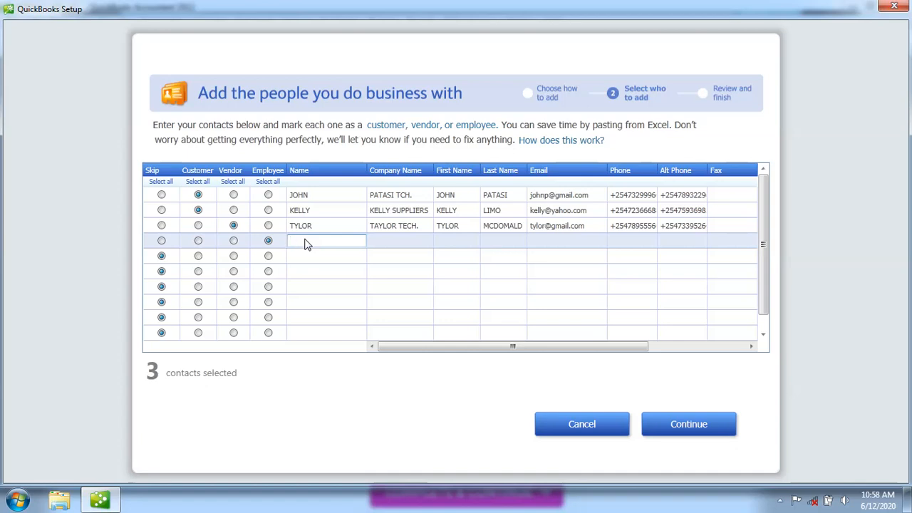
text(RACHELAL)
key(BackSpace)
key(BackSpace)
key(BackSpace)
text(AL)
click(381, 244)
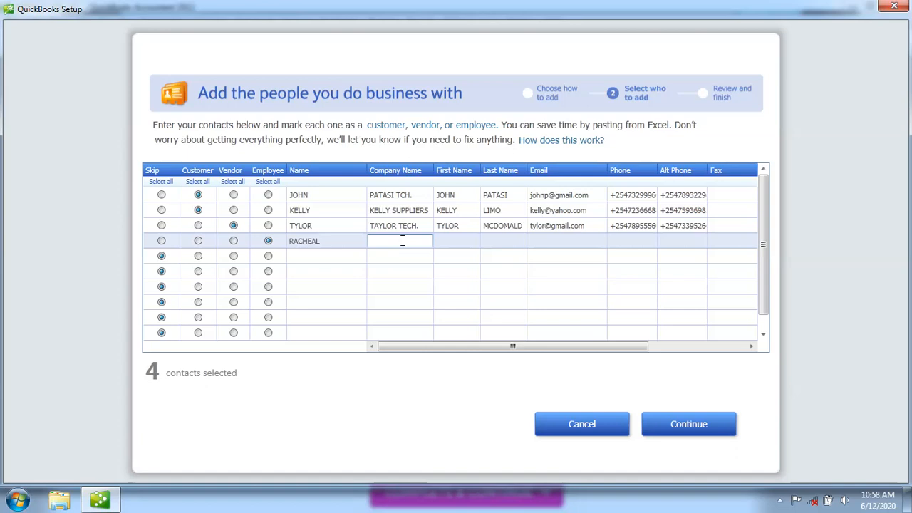
Fill in the employee's first name, last name and e-mail address
click(457, 242)
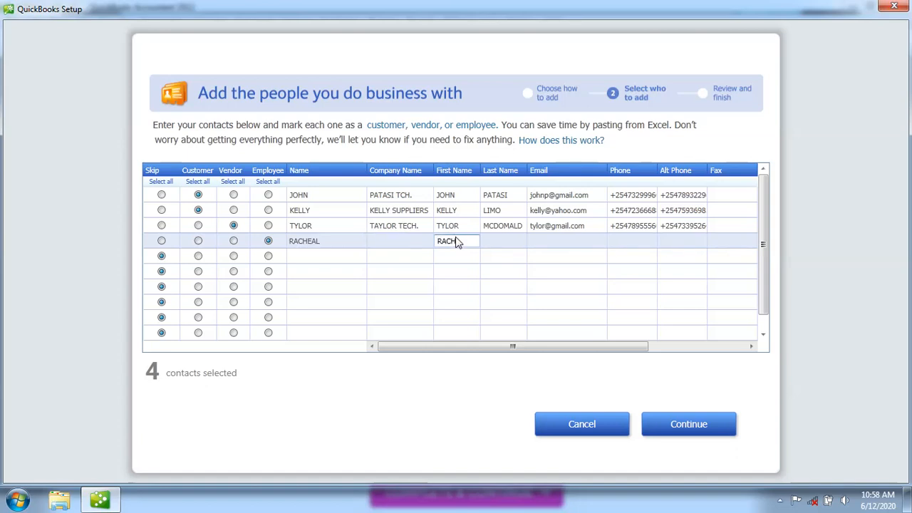
click(500, 243)
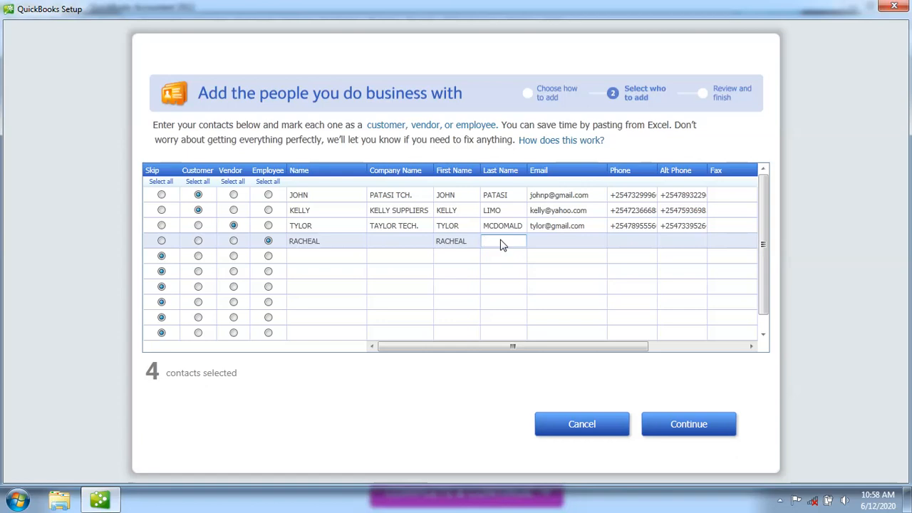
click(568, 244)
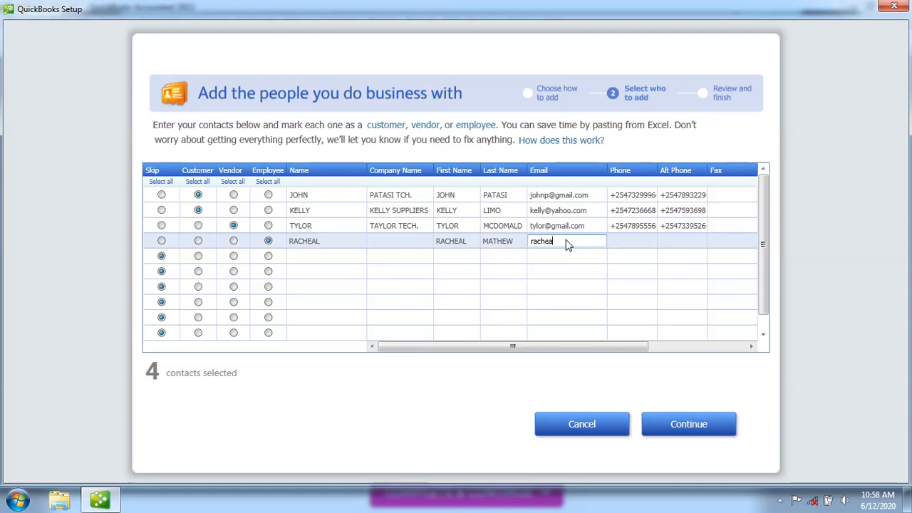
Enter the employee's phone number and alternate phone number, correcting typos
click(638, 244)
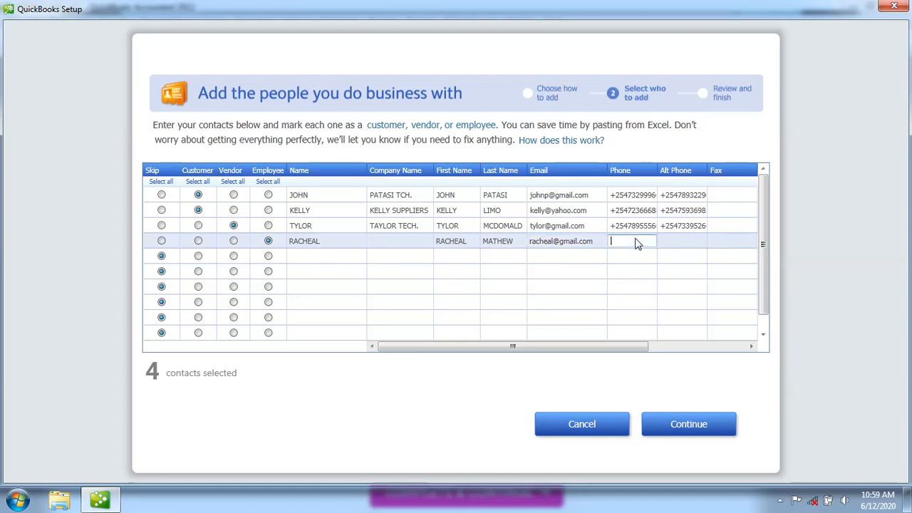
click(681, 246)
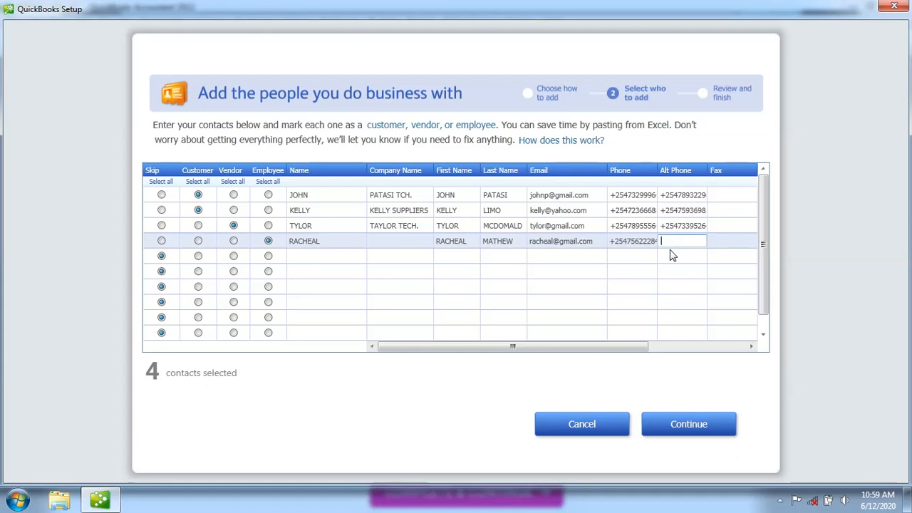
text(+52)
key(BackSpace)
key(BackSpace)
click(752, 348)
drag(752, 347, 752, 347)
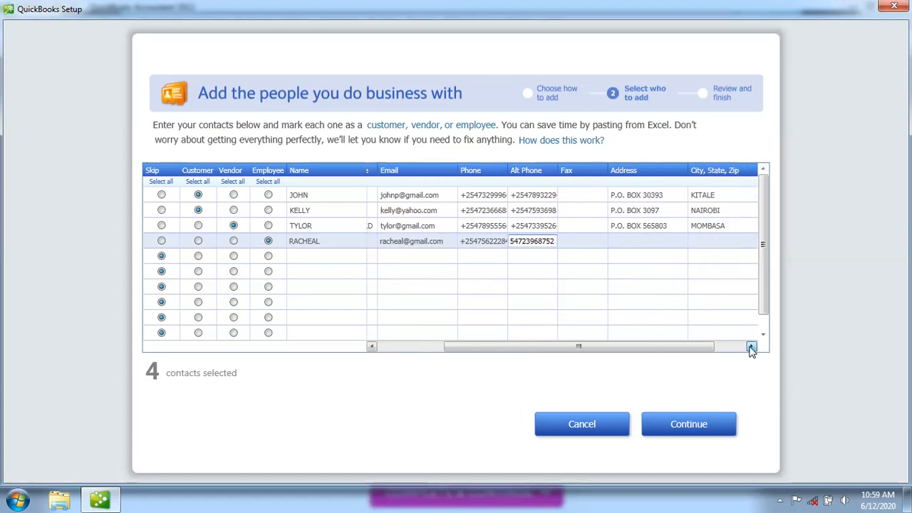
Enter the employee's P.O. box address and city
click(629, 246)
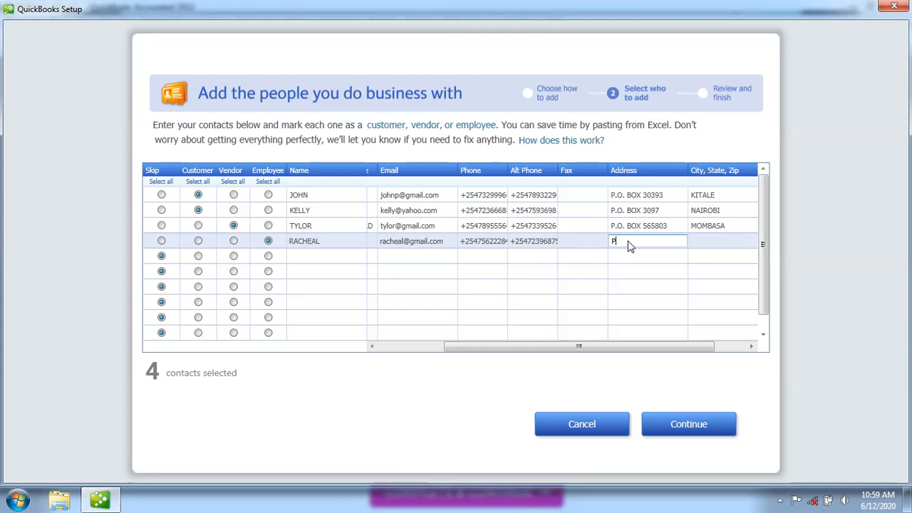
click(713, 247)
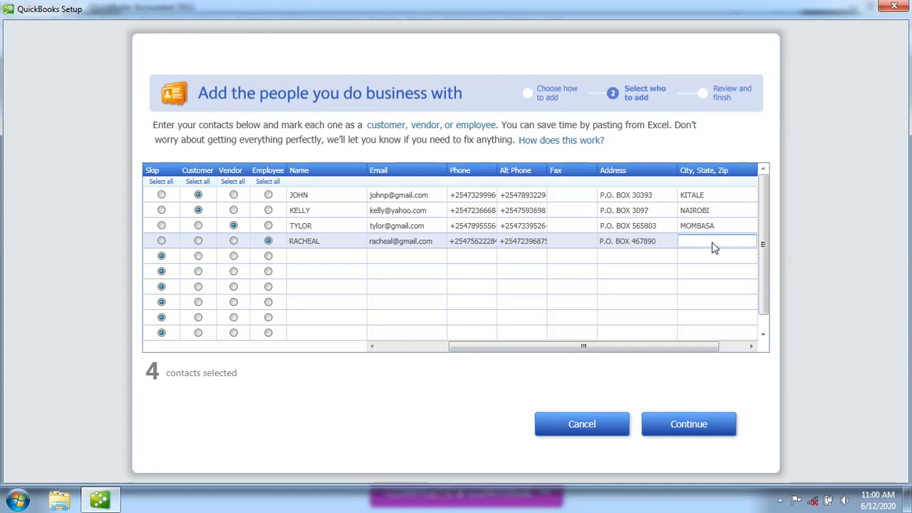
text(KISUMU)
Reconfirm the Customer and Vendor types on rows 2 and 3, then continue to review
click(371, 346)
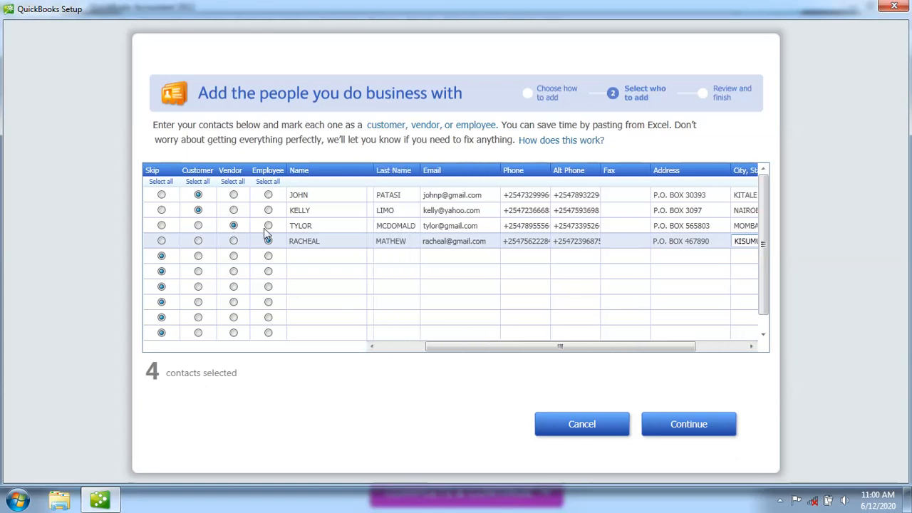
click(198, 210)
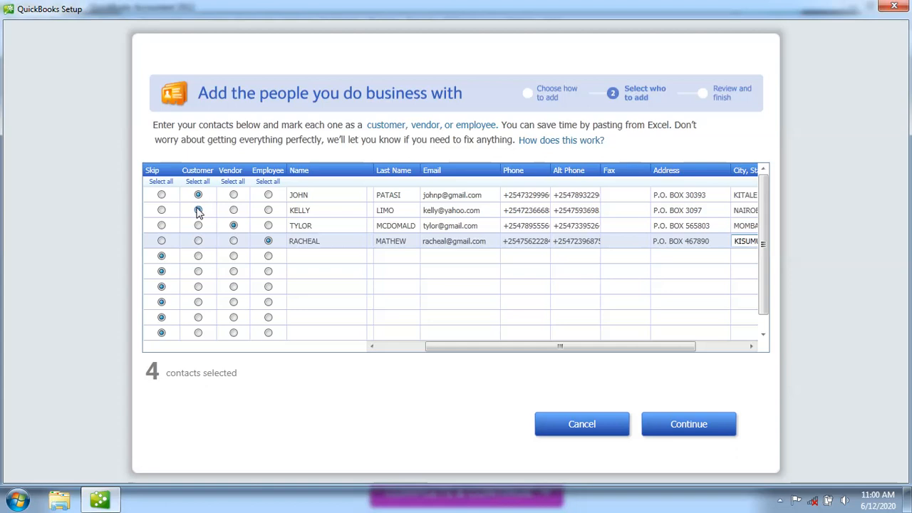
click(234, 226)
click(689, 425)
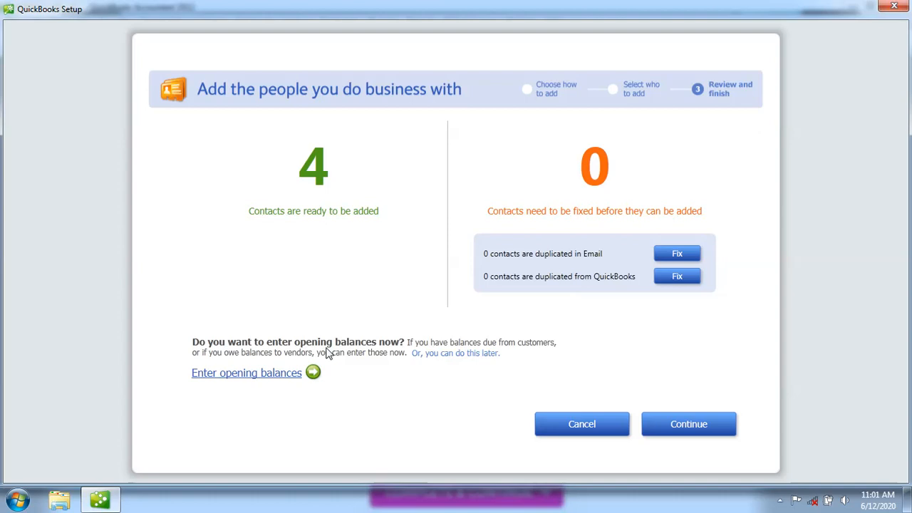
Open the duplicate-email contact check, which shows no duplicated contacts
click(677, 255)
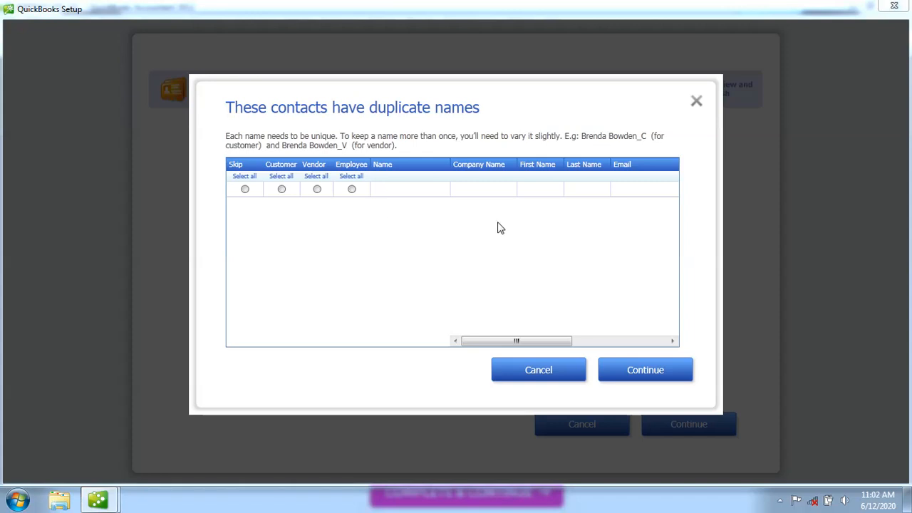
Dismiss the duplicate-names and already-in-QuickBooks checks, both showing no conflicts
click(697, 102)
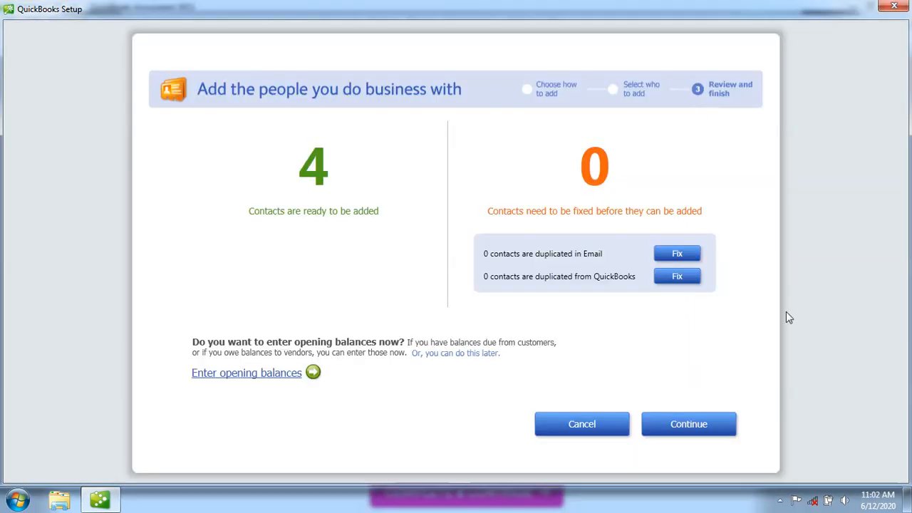
click(679, 277)
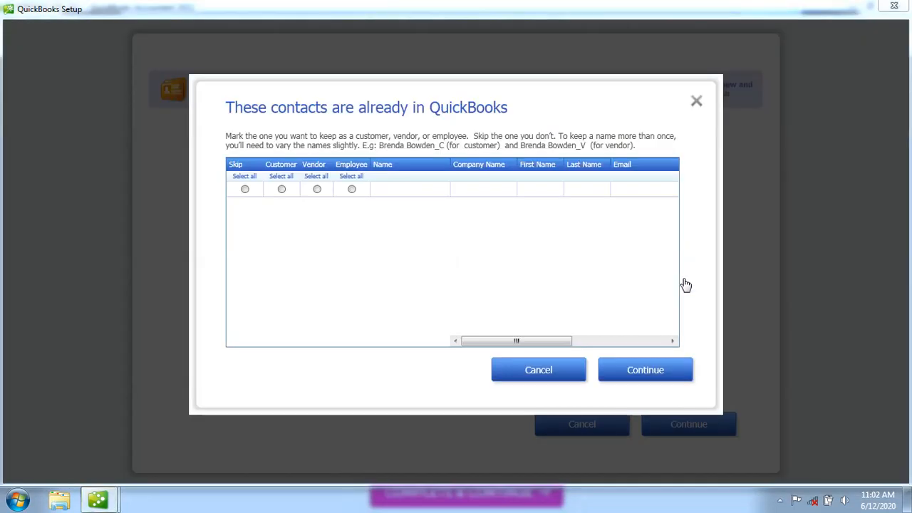
click(696, 103)
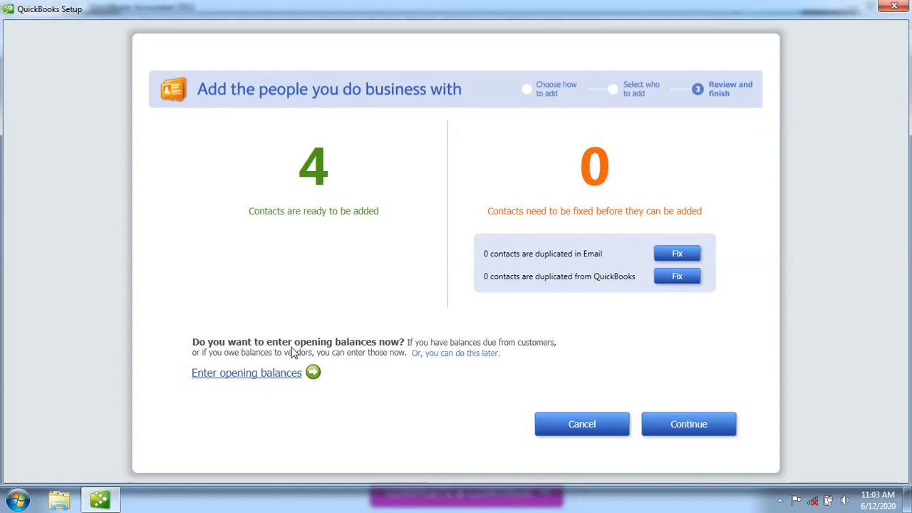
Add the reviewed contacts as 2 customers, 1 vendor and 1 employee
mouse_move(416, 365)
click(682, 426)
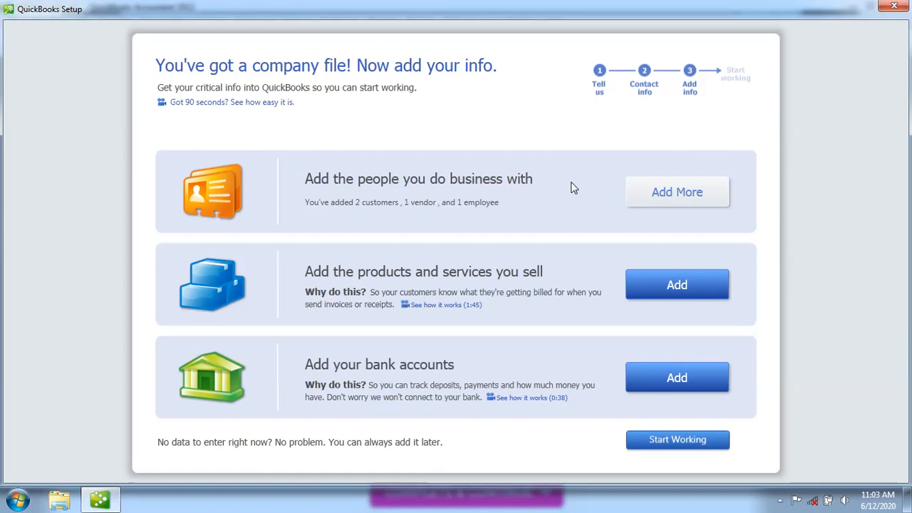
Start adding products and services, leaving Service as the item type
click(676, 288)
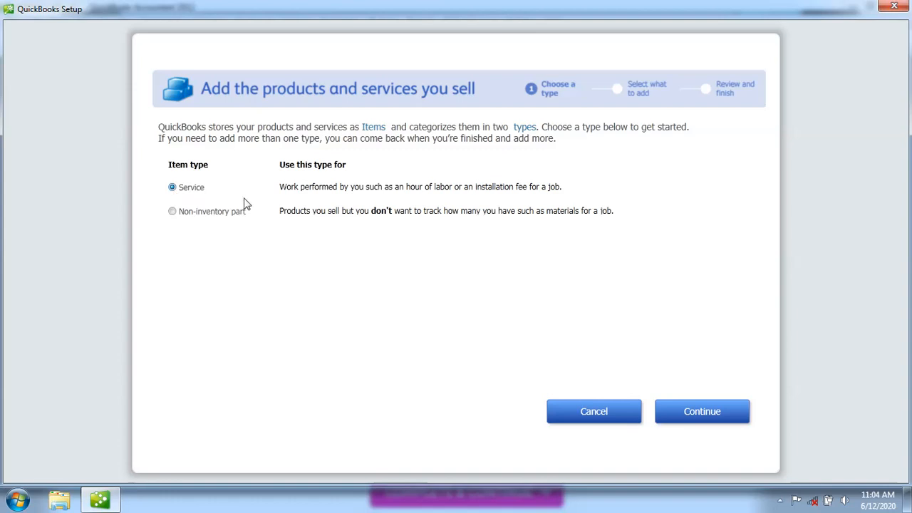
Continue with Service and name the first service 'Point Of Sale Installtion'
click(702, 412)
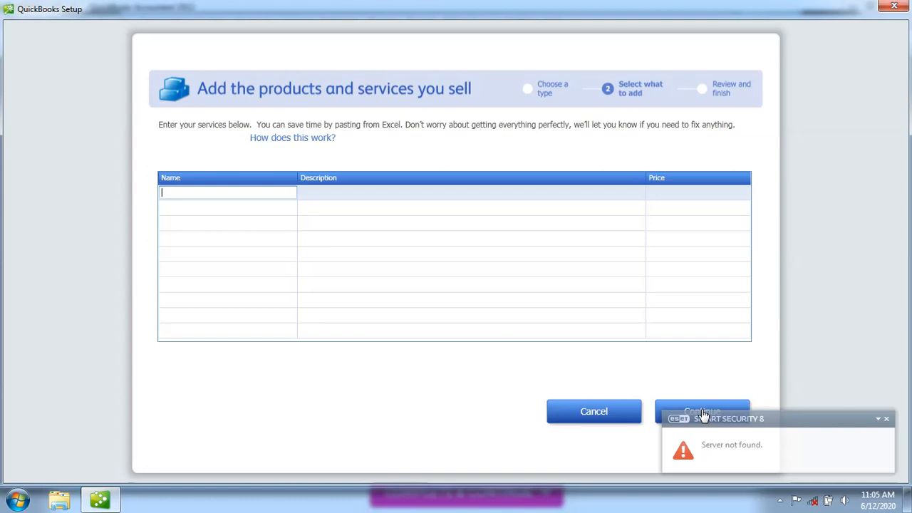
text(Sc)
text(ftwa)
key(BackSpace)
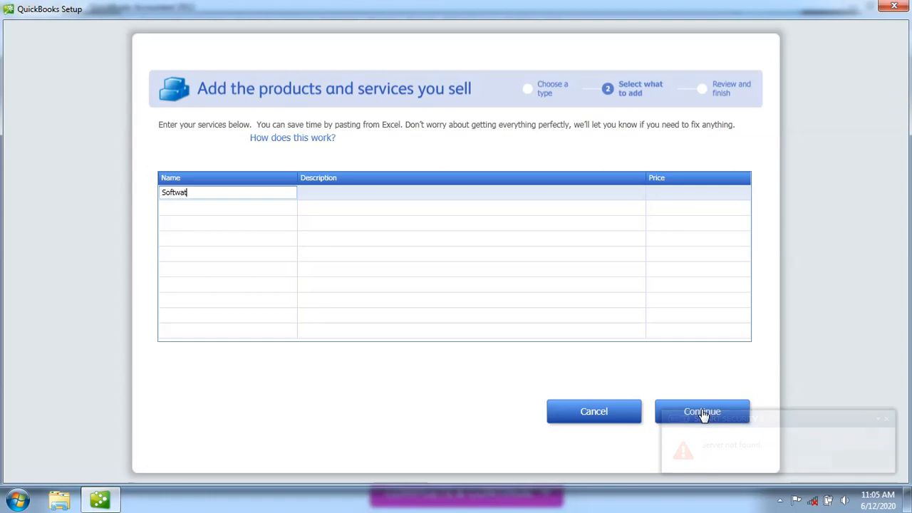
key(BackSpace)
key(BackSpace)
key(BackSpace)
key(BackSpace)
key(BackSpace)
text(Po)
key(BackSpace)
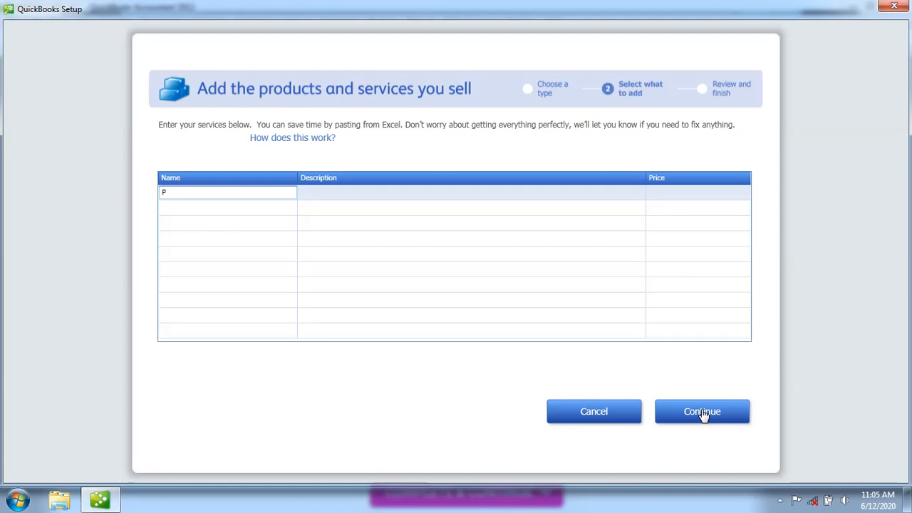
text(OINT OF SALE IN)
key(BackSpace)
key(BackSpace)
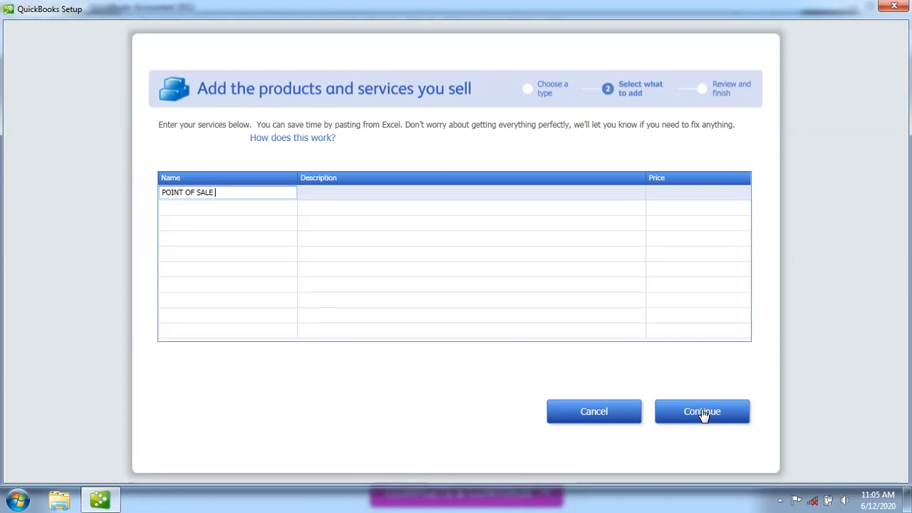
text(SO)
key(BackSpace)
key(BackSpace)
key(BackSpace)
key(BackSpace)
key(BackSpace)
key(BackSpace)
key(BackSpace)
key(BackSpace)
key(BackSpace)
key(BackSpace)
key(BackSpace)
key(BackSpace)
key(BackSpace)
key(BackSpace)
key(BackSpace)
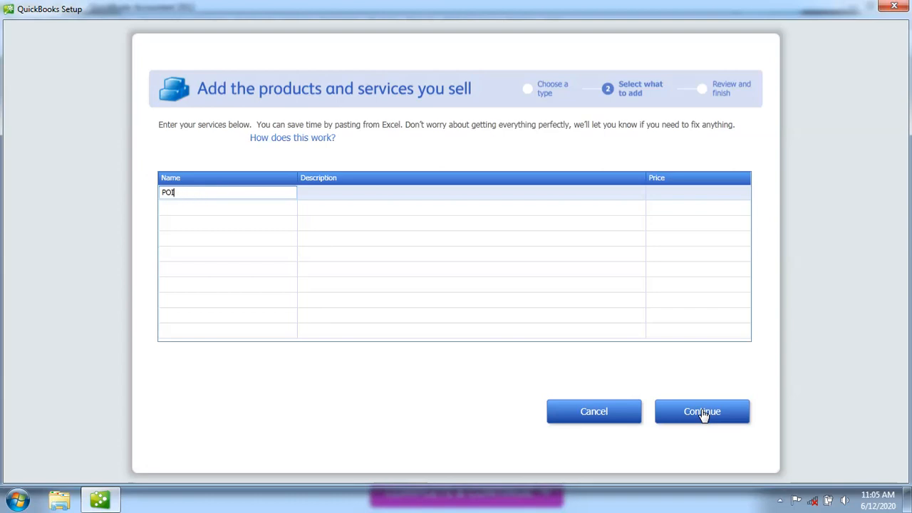
text(oint )
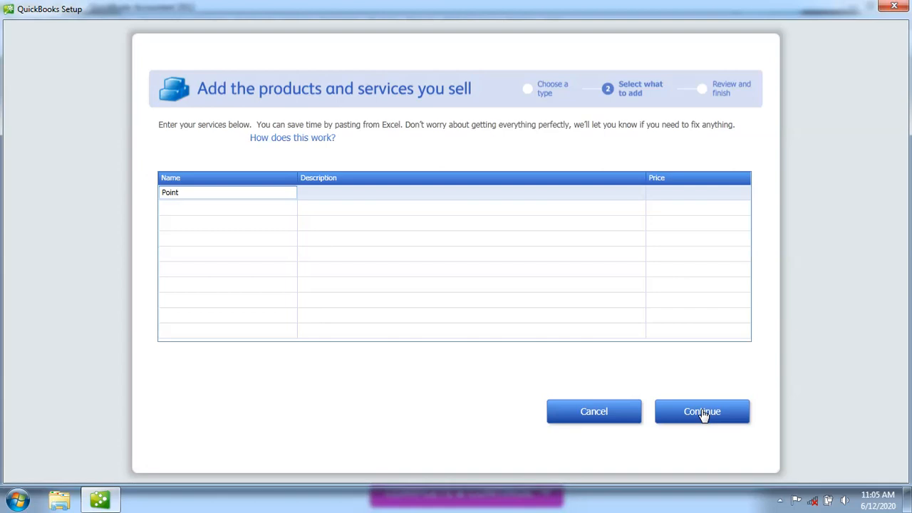
text(O)
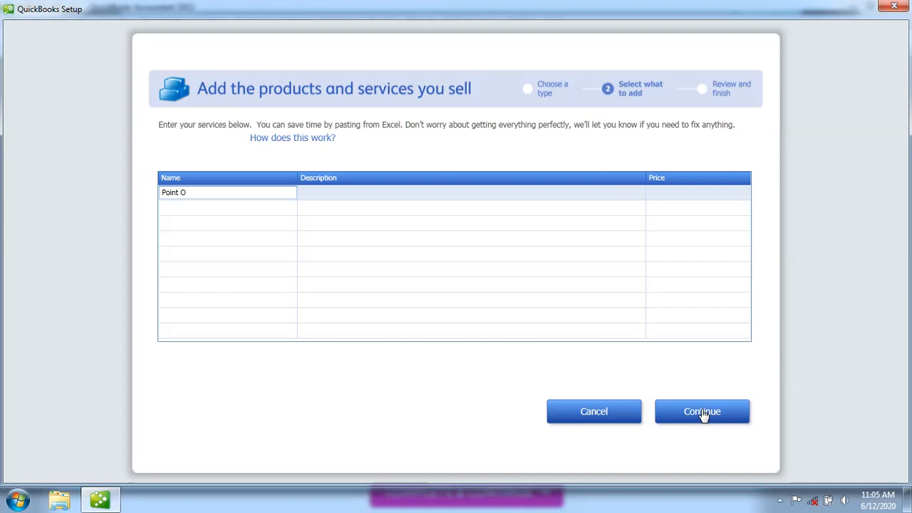
text(f Sale Int)
key(BackSpace)
text(stalltion)
click(207, 193)
text(Softwa)
key(BackSpace)
key(BackSpace)
key(BackSpace)
key(BackSpace)
key(BackSpace)
key(BackSpace)
Type a draft service description, trimming 'QuickBooks' and 'supermark' from it
click(320, 198)
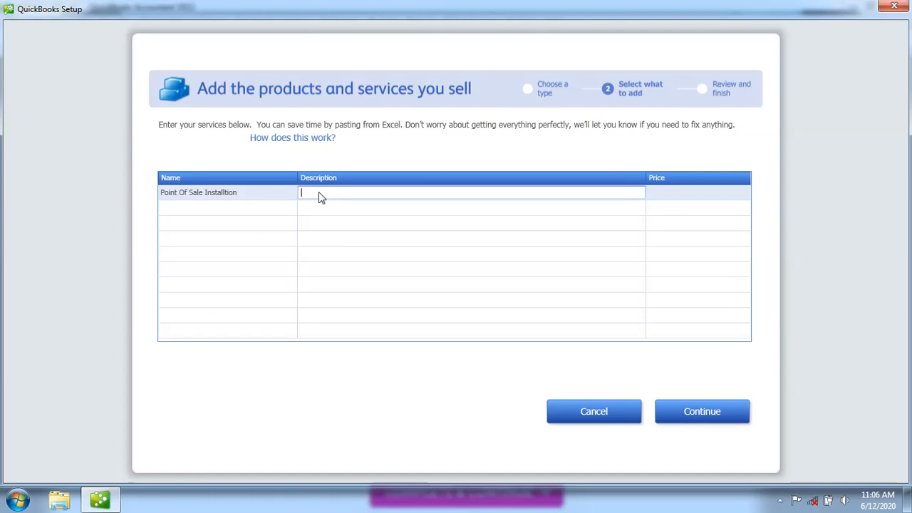
text(Quick)
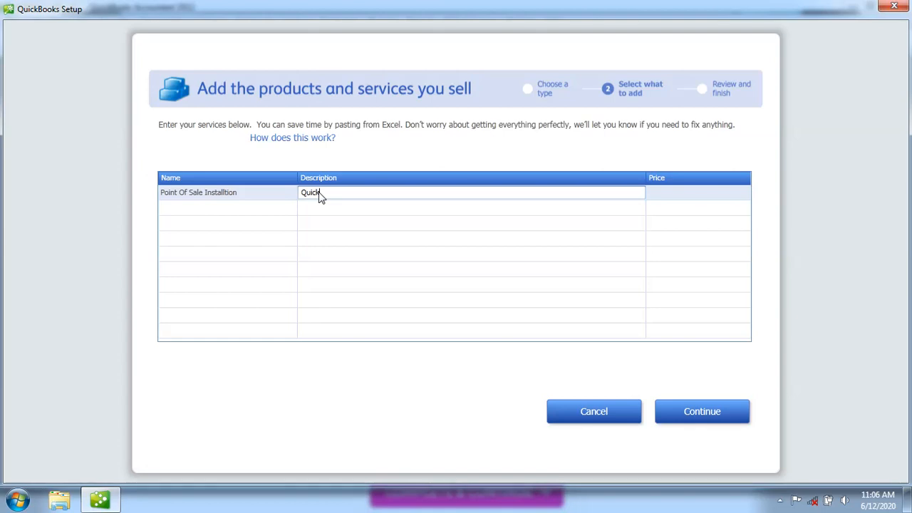
text(Book Point)
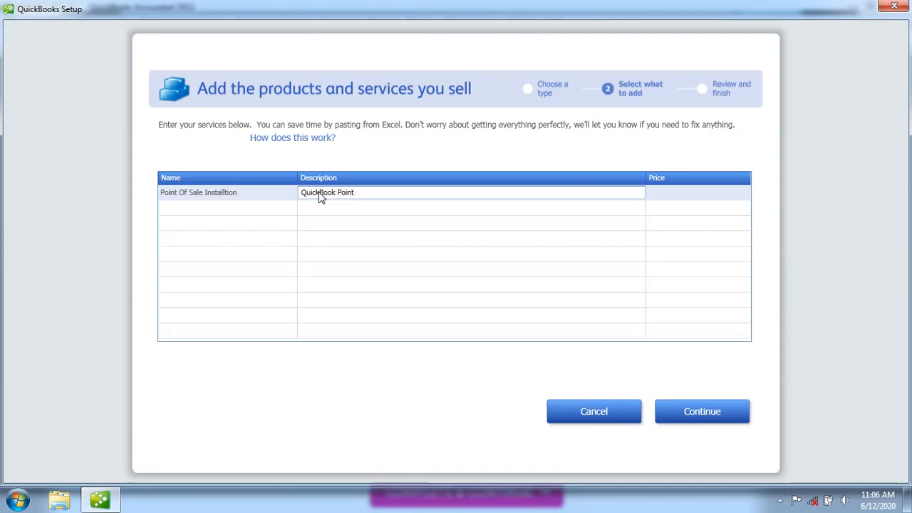
text( Of Sale Installation for super)
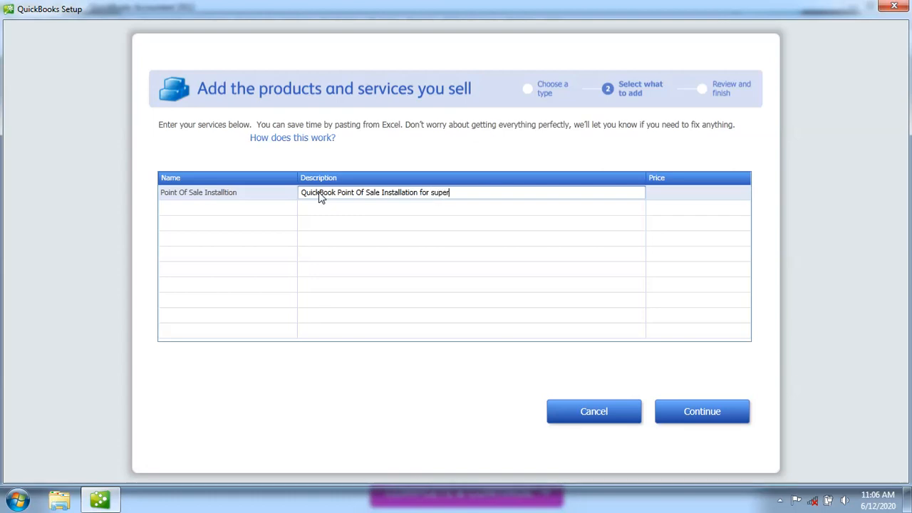
text(mark)
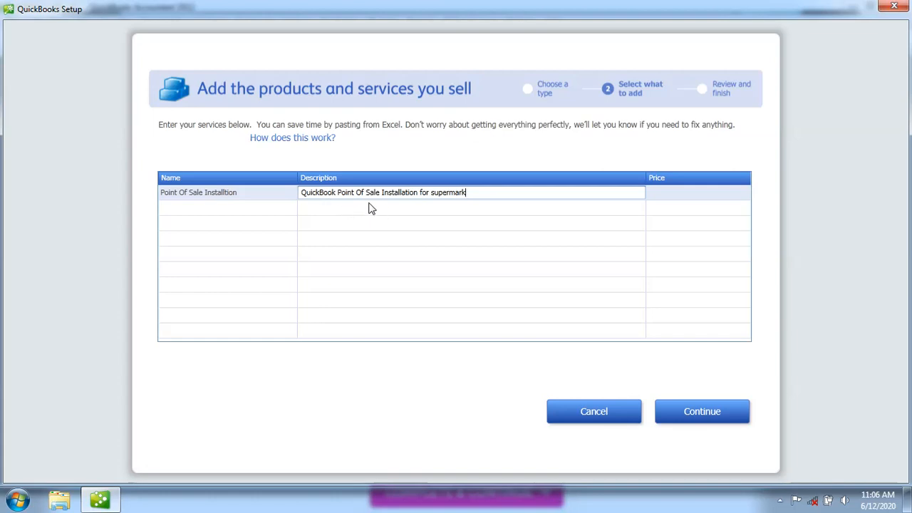
key(BackSpace)
key(BackSpace)
key(BackSpace)
key(BackSpace)
key(BackSpace)
key(BackSpace)
key(BackSpace)
key(BackSpace)
key(BackSpace)
key(BackSpace)
click(335, 192)
text(s)
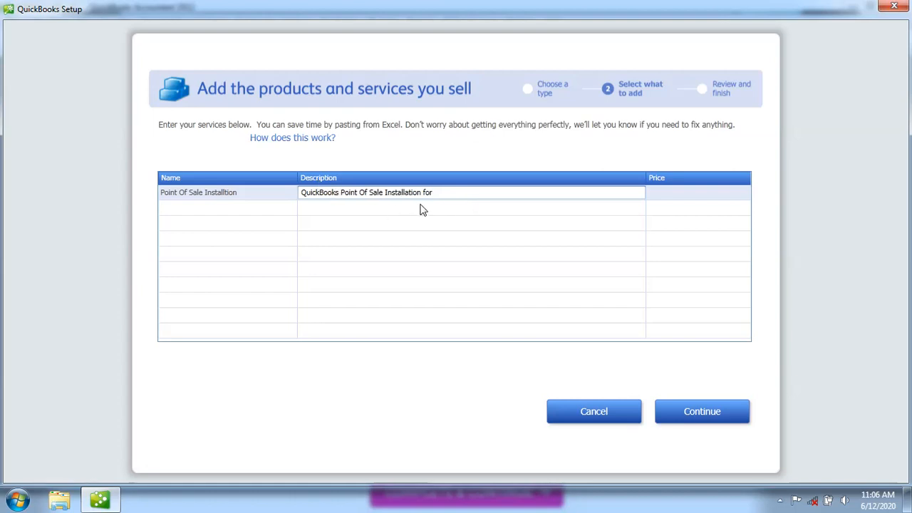
key(BackSpace)
key(BackSpace)
key(BackSpace)
key(BackSpace)
key(BackSpace)
key(BackSpace)
key(BackSpace)
key(BackSpace)
key(BackSpace)
key(BackSpace)
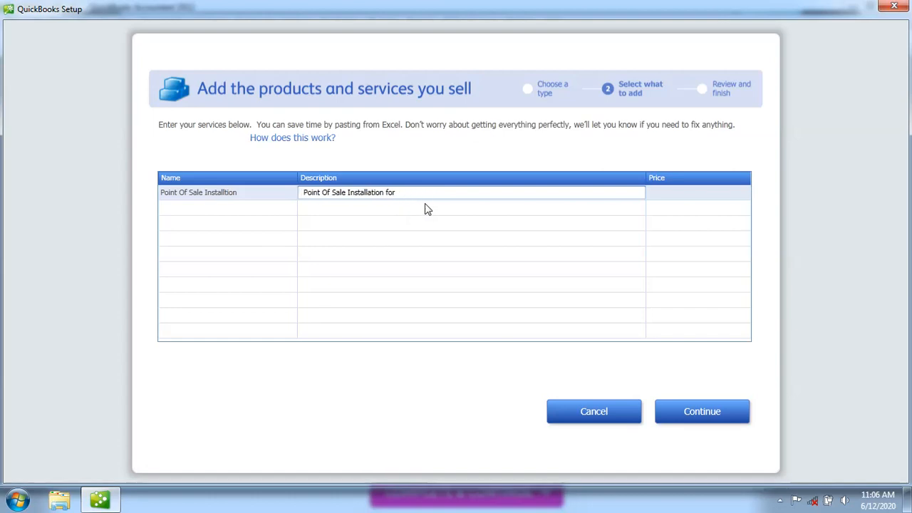
text(Sof)
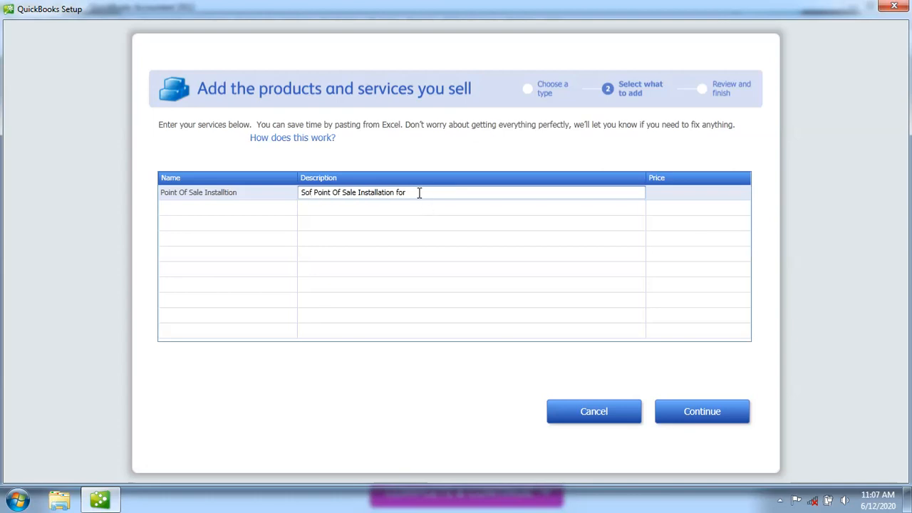
key(BackSpace)
key(BackSpace)
key(BackSpace)
key(BackSpace)
key(BackSpace)
key(BackSpace)
key(BackSpace)
key(BackSpace)
key(BackSpace)
key(BackSpace)
key(BackSpace)
Edit the description to read 'Point Of Sale software Installation'
click(314, 193)
key(BackSpace)
key(BackSpace)
key(BackSpace)
key(BackSpace)
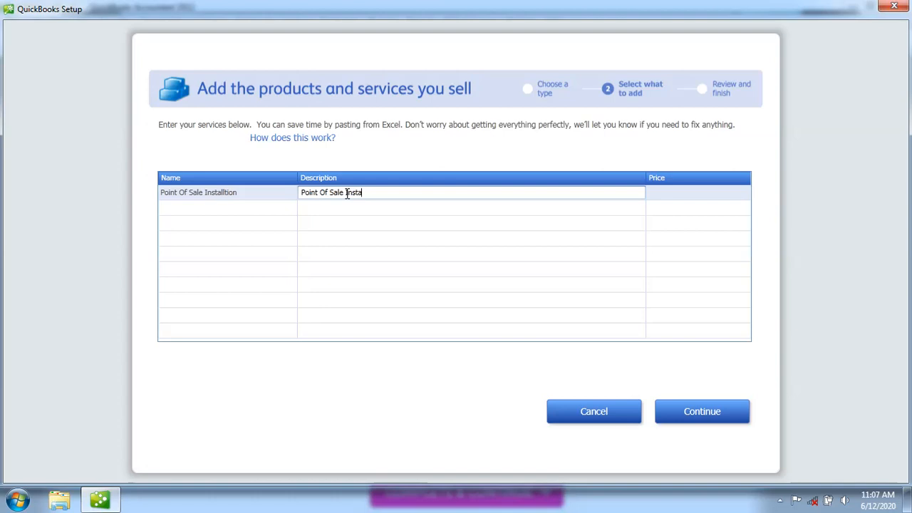
click(347, 192)
text(Soft)
text(ware)
click(402, 193)
text(llation)
click(259, 198)
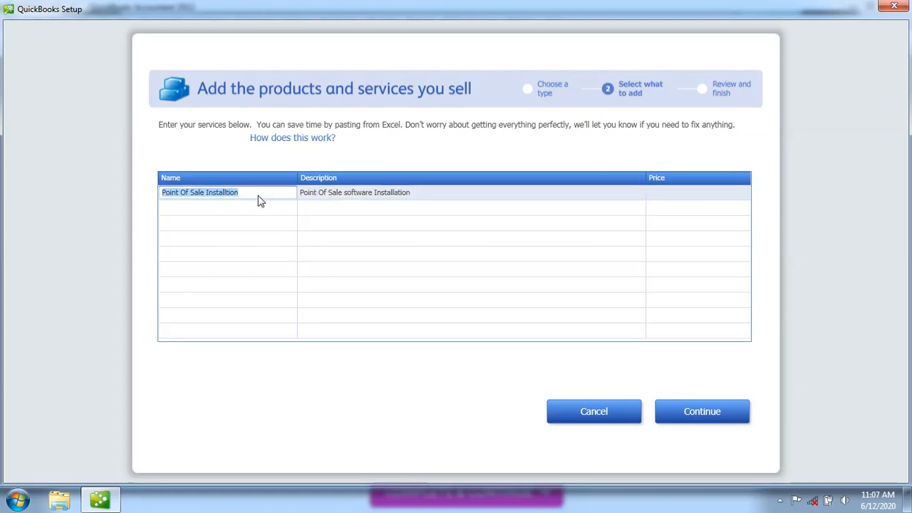
click(253, 194)
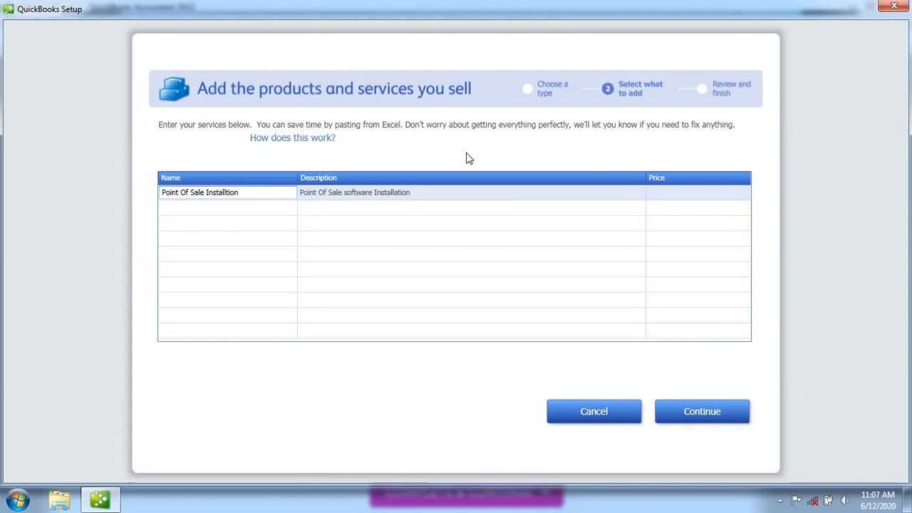
Enter a price of Ksh. 50,000 for the Point Of Sale Installtion service
click(674, 197)
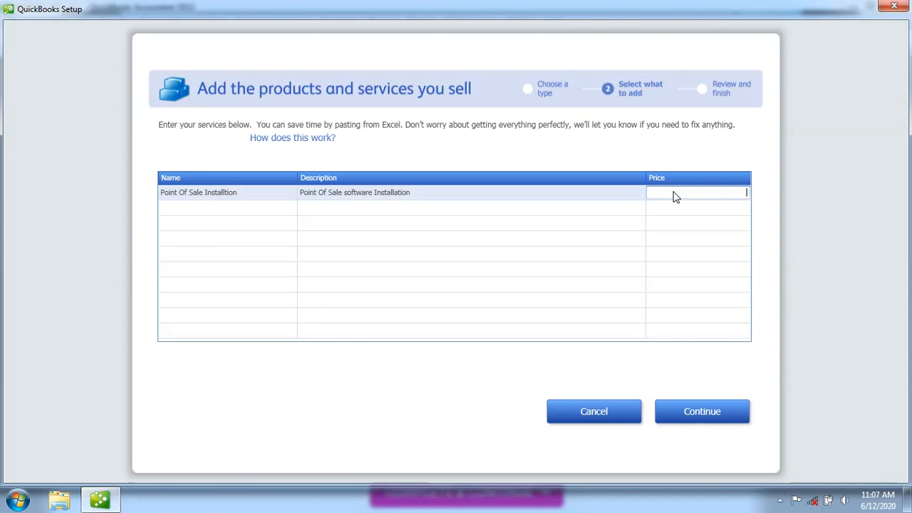
text(Ksh.50,000)
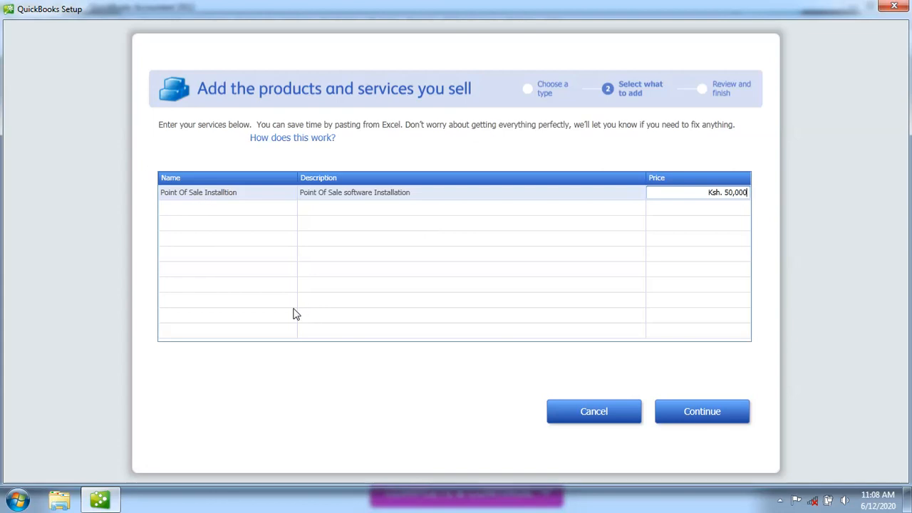
Remove the comma from the rejected price so it reads Ksh. 50000
click(182, 217)
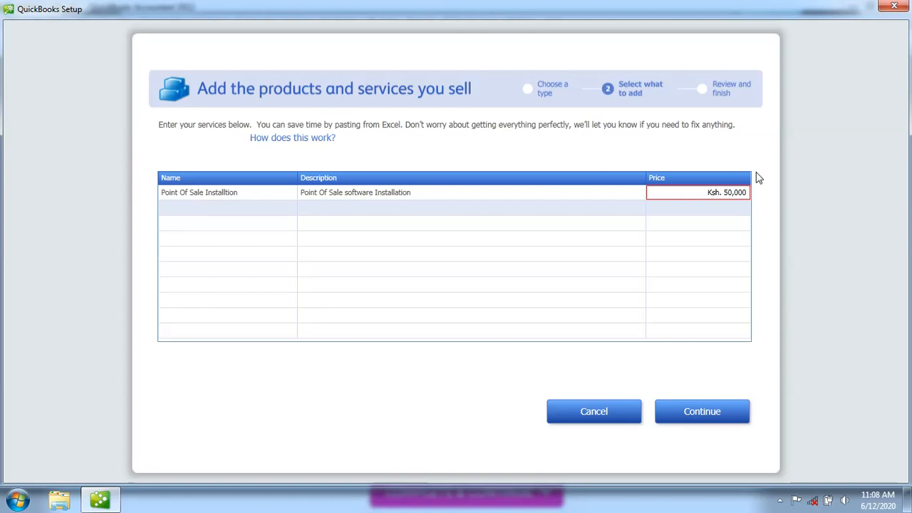
mouse_move(736, 197)
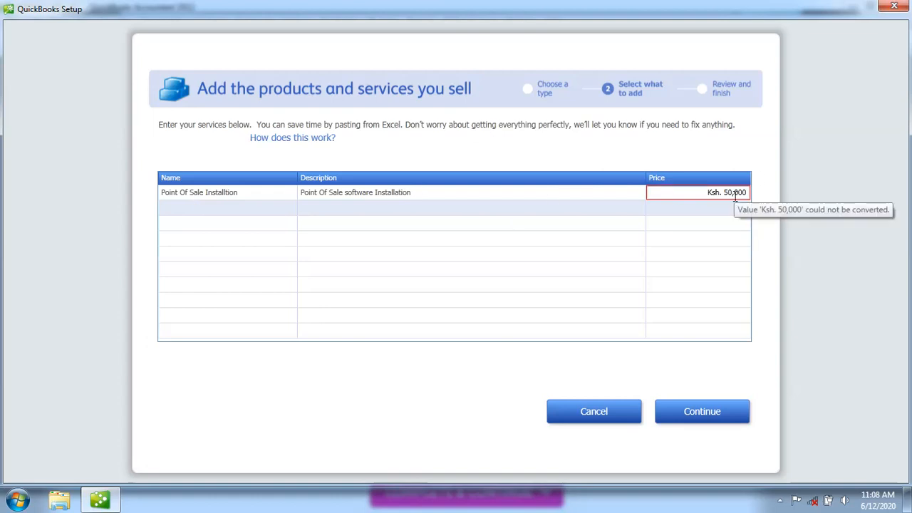
click(737, 194)
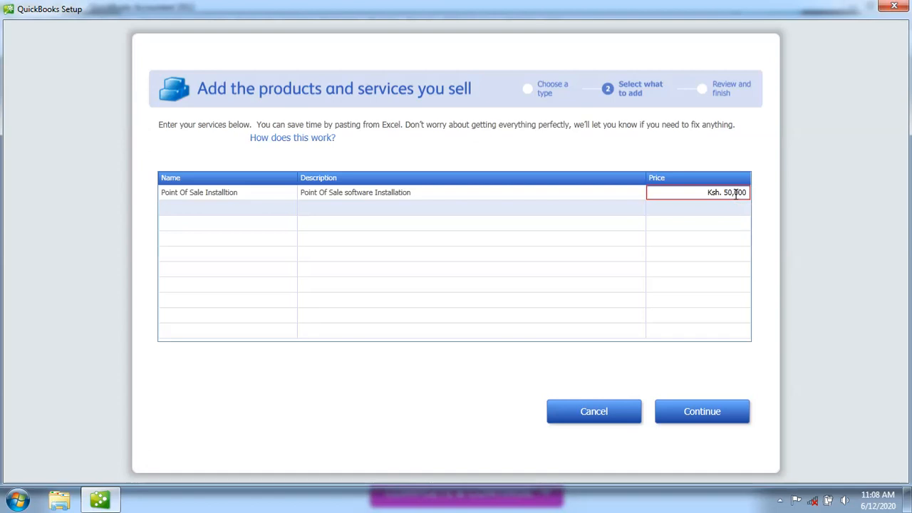
key(BackSpace)
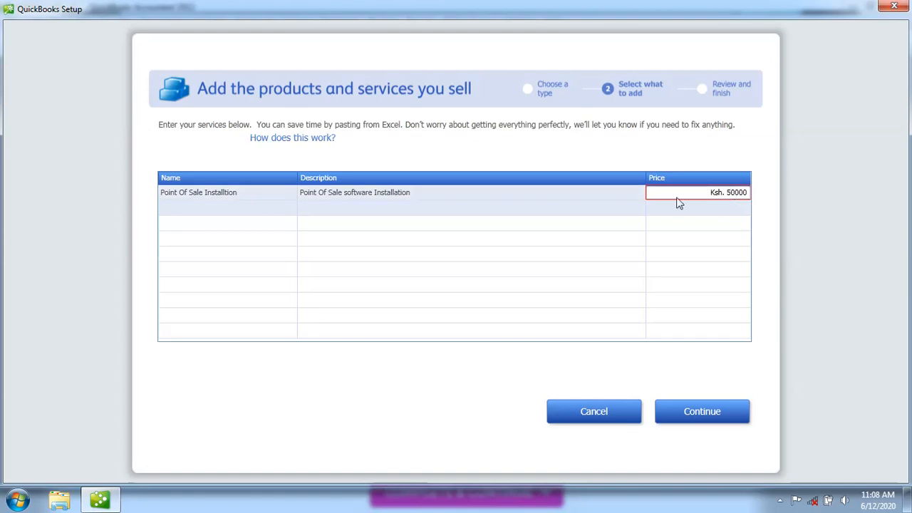
click(675, 216)
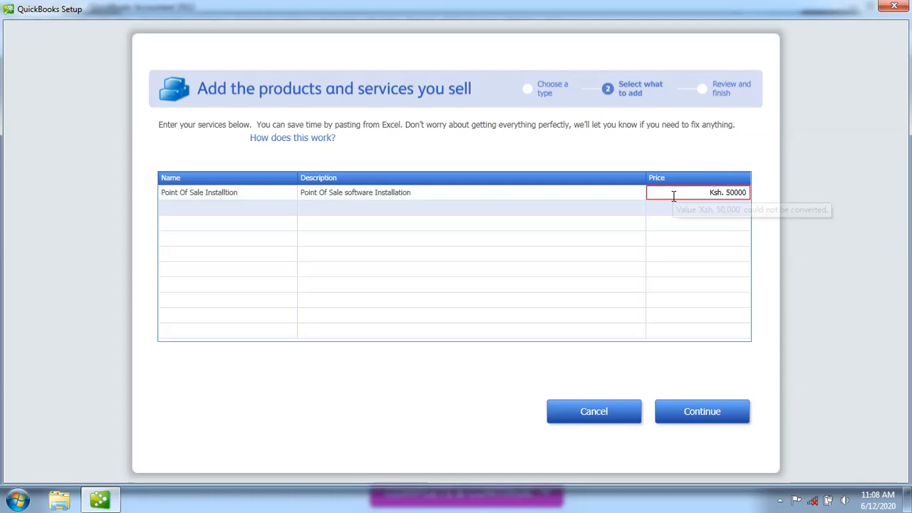
click(673, 197)
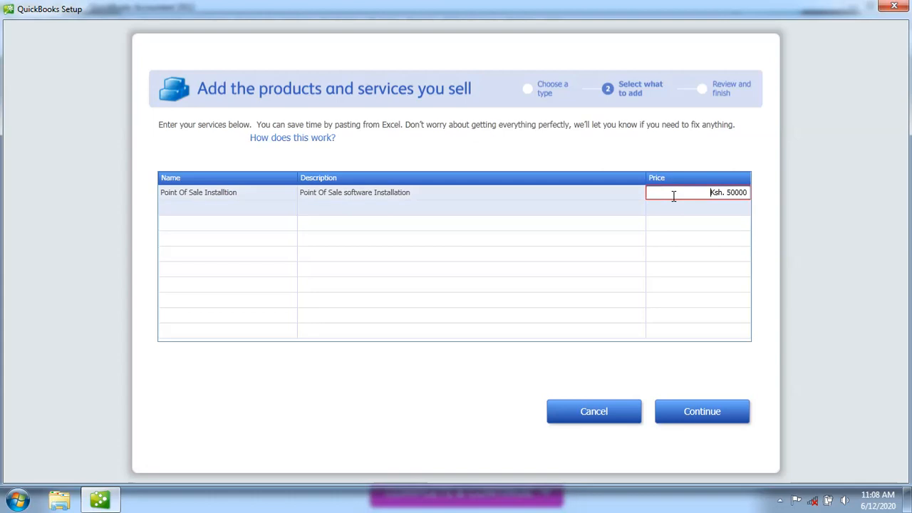
click(590, 215)
mouse_move(714, 196)
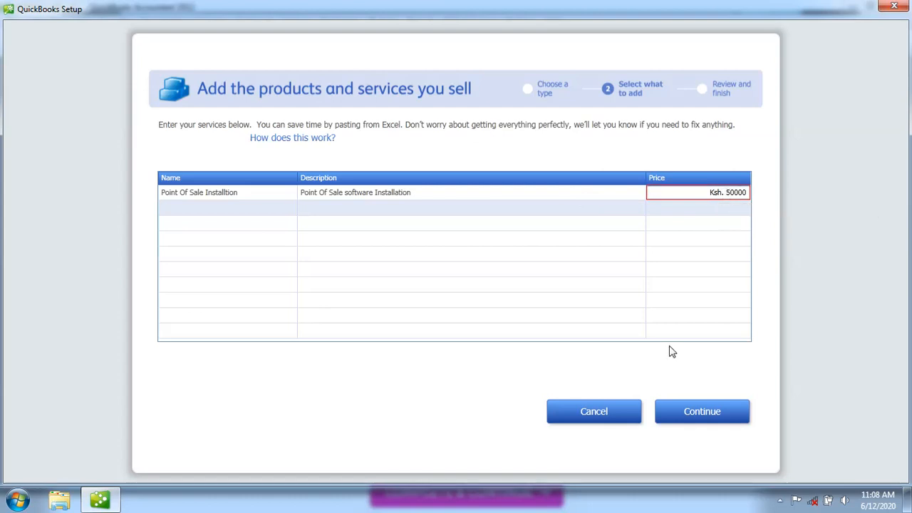
click(673, 193)
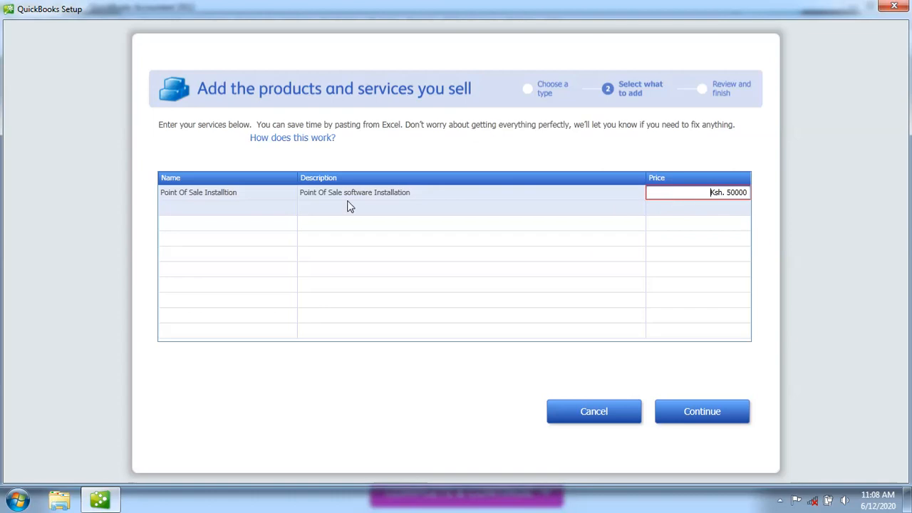
click(268, 214)
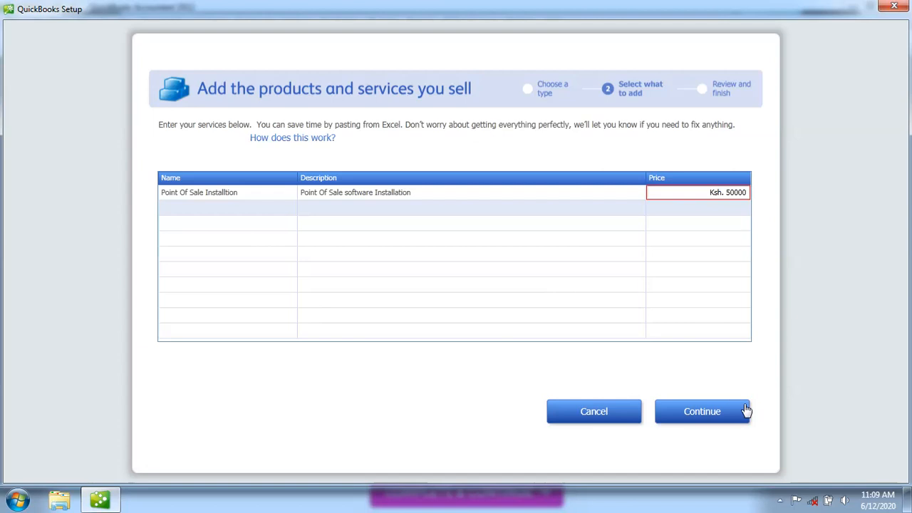
Review and add the service, returning to the overview showing 1 service added
click(713, 417)
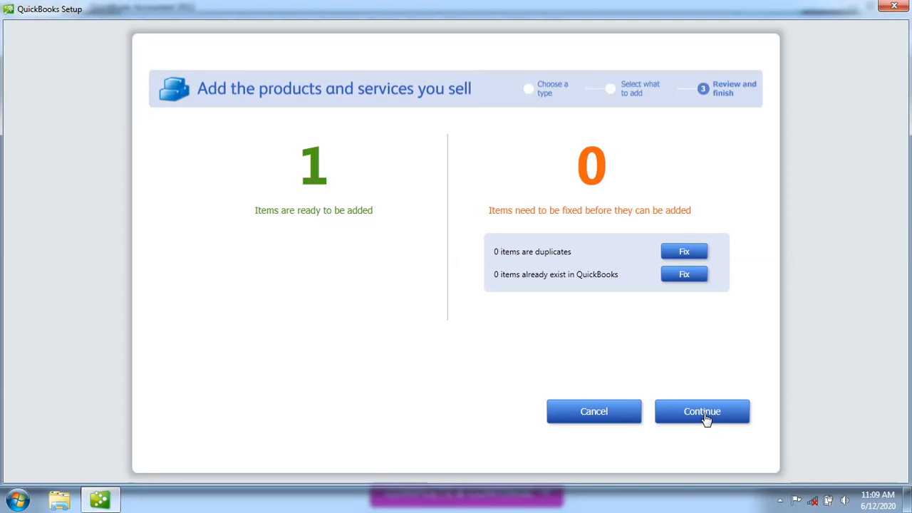
click(704, 413)
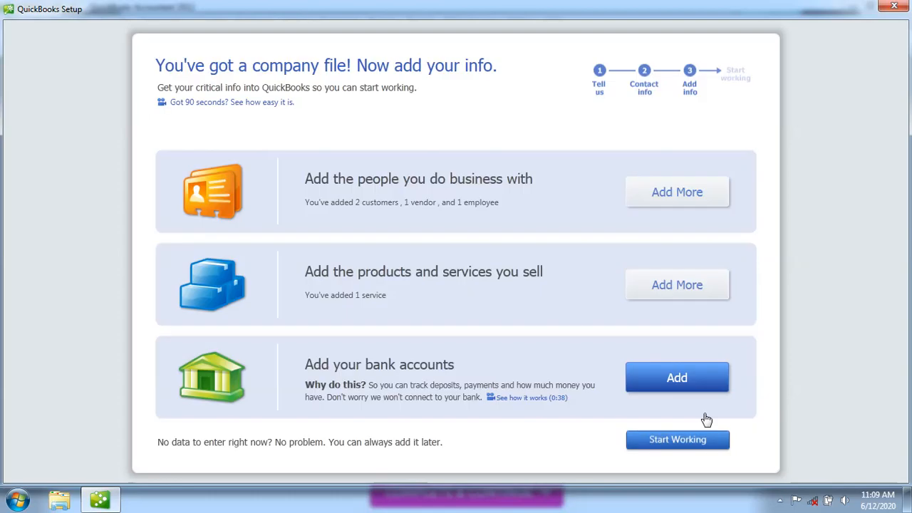
Add a non-inventory part product named Laptop
click(667, 288)
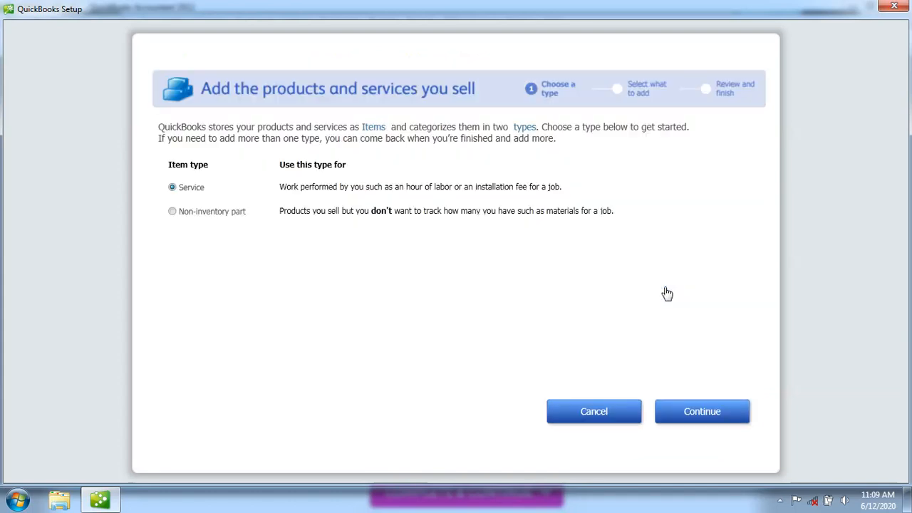
click(171, 212)
click(704, 413)
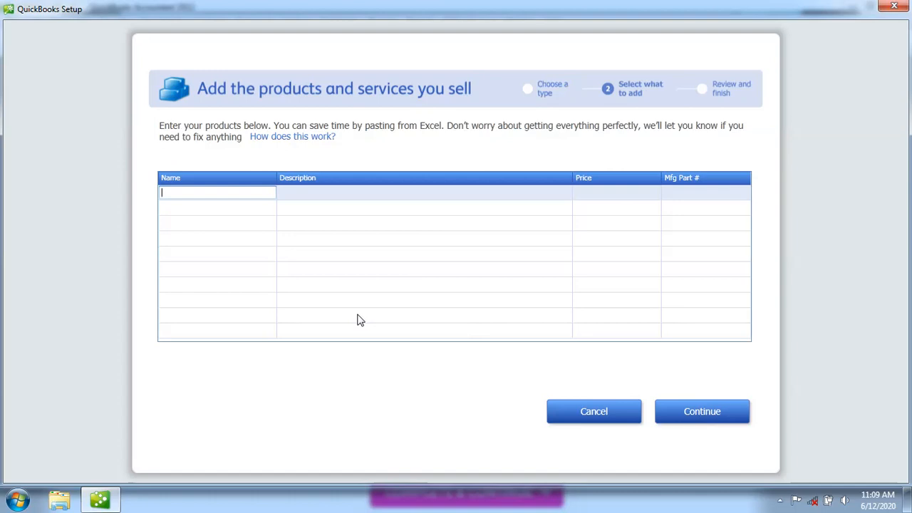
text(Laptom)
key(BackSpace)
text(p)
Give the Laptop the description 'EX-UK and Brad New laptops'
click(316, 201)
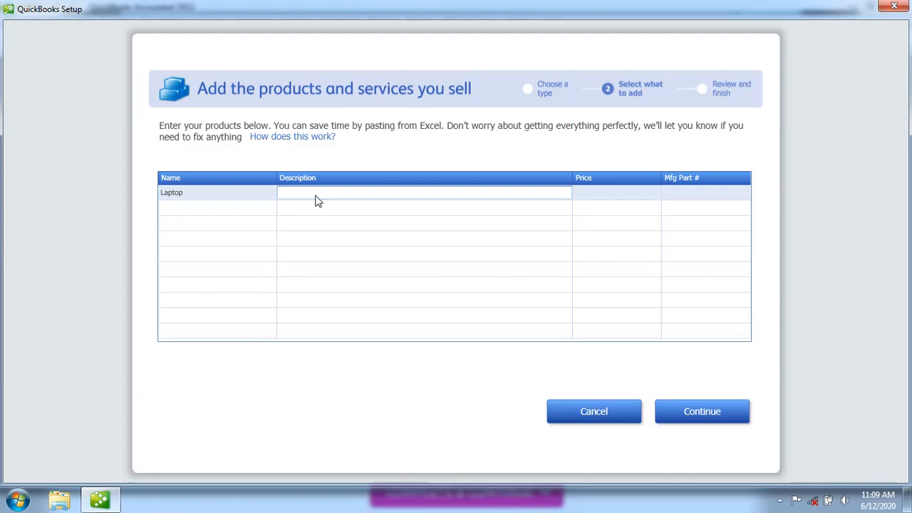
text(EX-UK and Bradnew)
click(338, 193)
key(BackSpace)
text(New laptops)
Enter 30000 as the Laptop's price
click(590, 198)
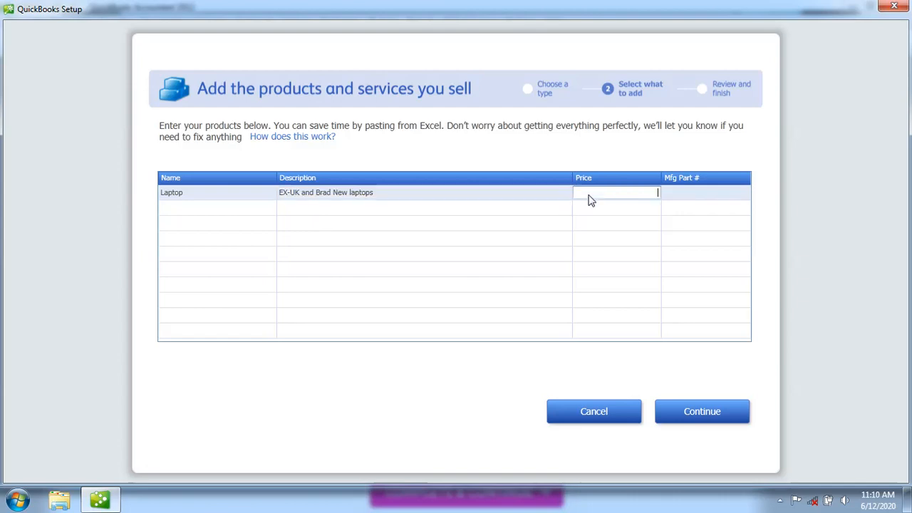
click(304, 197)
click(587, 191)
text(30)
text(000)
key(Return)
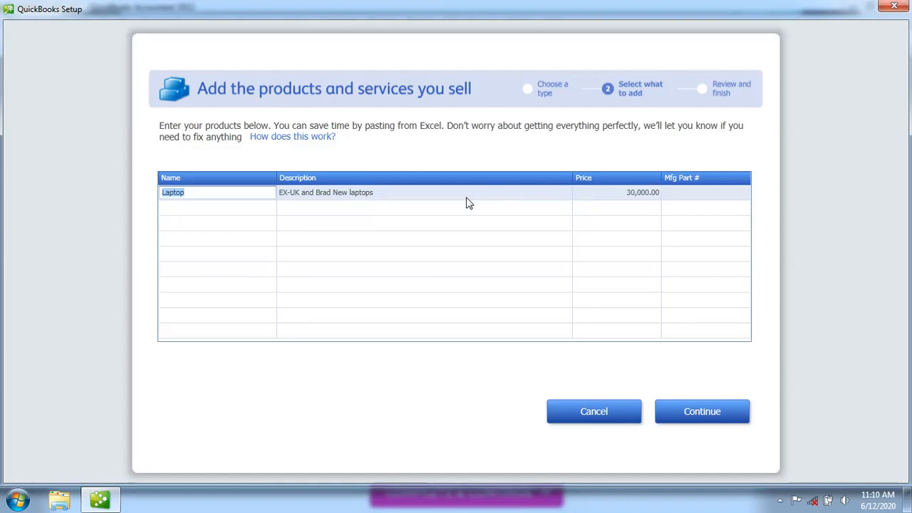
key(Tab)
Replace the Laptop's description with 'Toshiba Satellite c660', correcting the spelling
click(381, 191)
key(BackSpace)
key(BackSpace)
key(BackSpace)
key(BackSpace)
key(BackSpace)
key(BackSpace)
key(BackSpace)
key(BackSpace)
key(BackSpace)
key(BackSpace)
key(BackSpace)
key(BackSpace)
key(BackSpace)
key(BackSpace)
key(BackSpace)
key(BackSpace)
key(BackSpace)
key(BackSpace)
key(BackSpace)
key(BackSpace)
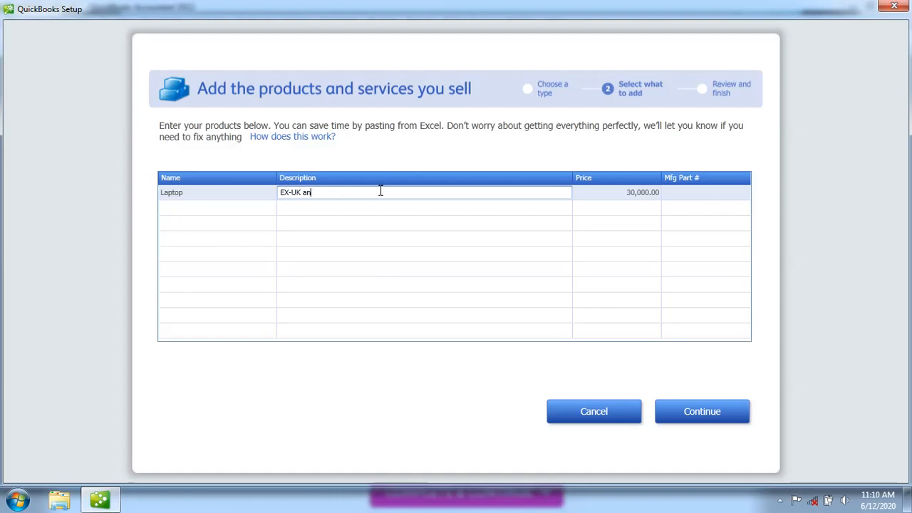
text(T)
text(oshi)
text(ba)
text( sateeli)
text(te)
click(325, 193)
key(BackSpace)
text(l)
click(320, 196)
key(BackSpace)
click(311, 193)
key(BackSpace)
text(S)
click(324, 194)
text(lite c660)
Prefix the Laptop's price with 'Ksh.' so it reads Ksh. 30,000.00
click(641, 197)
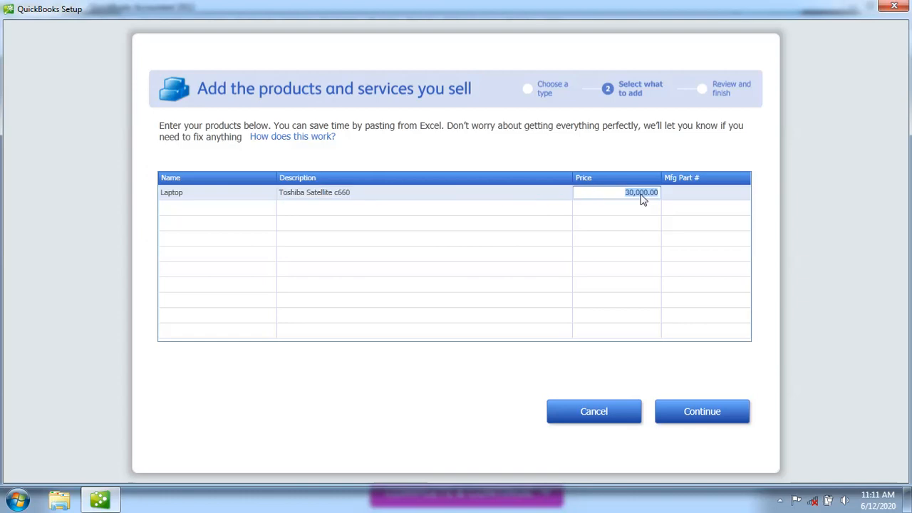
click(628, 197)
text(Ksh.)
click(690, 198)
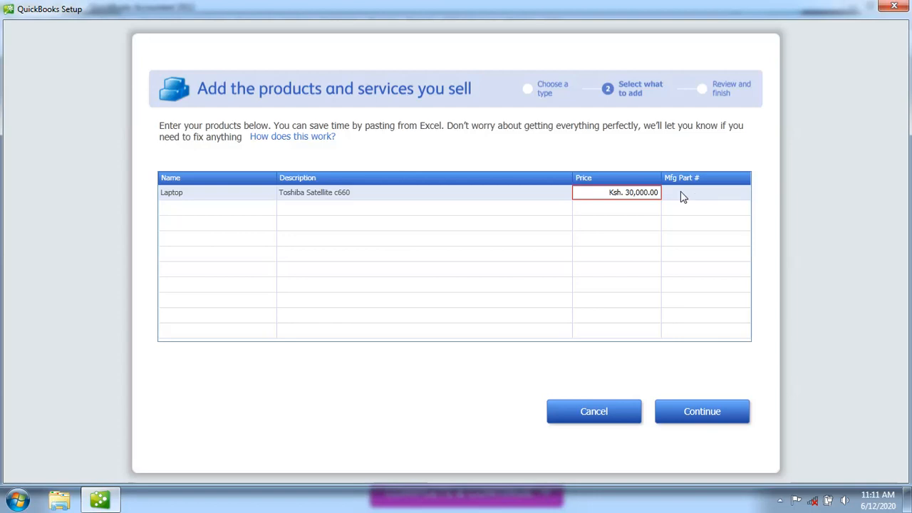
mouse_move(631, 194)
Review the Laptop product and confirm adding it to return to the setup overview
click(696, 419)
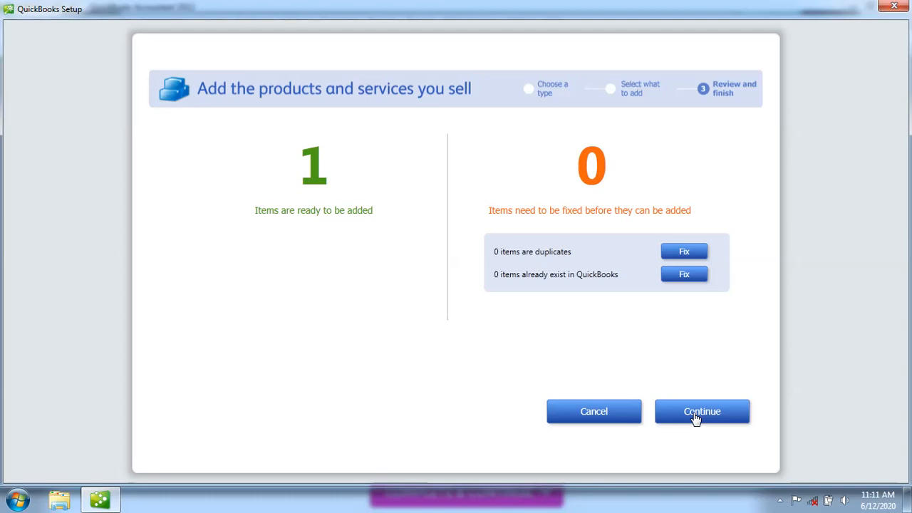
click(695, 419)
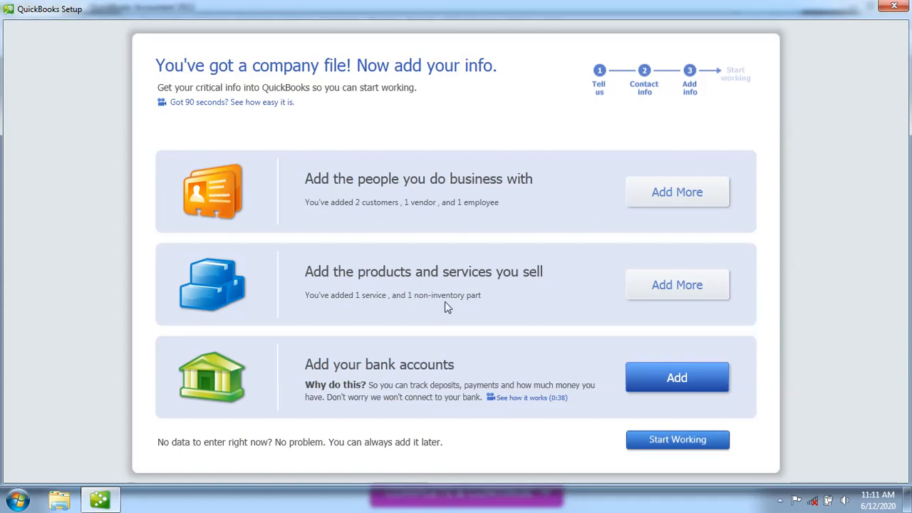
click(672, 385)
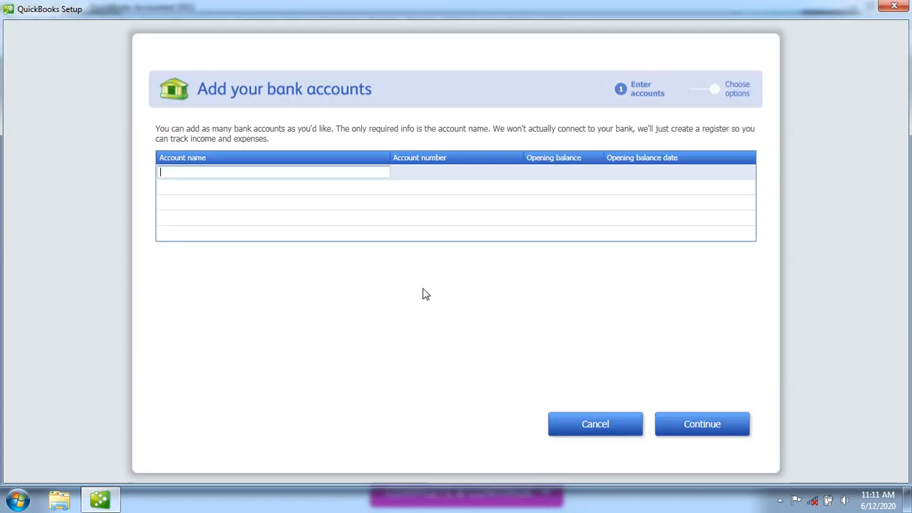
click(588, 426)
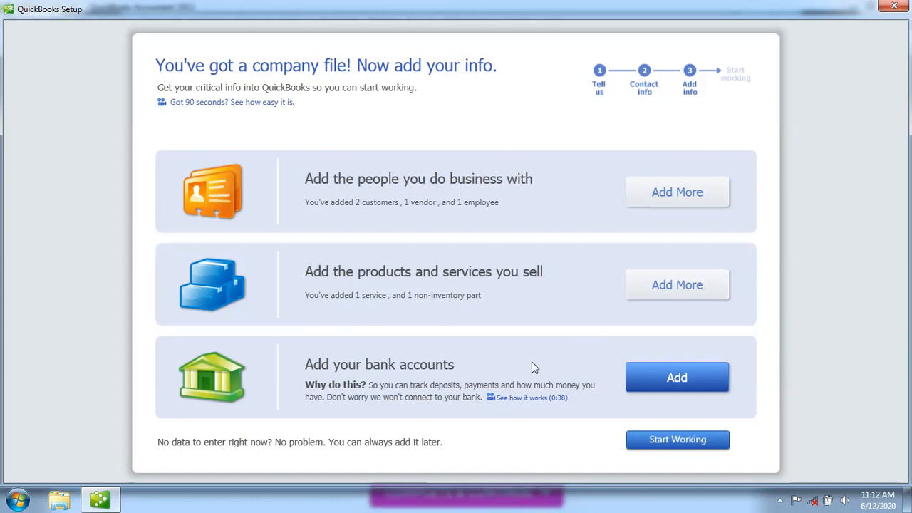
Add a bank account named KENYA COMMERCIAL BANK and enter its account number
click(677, 378)
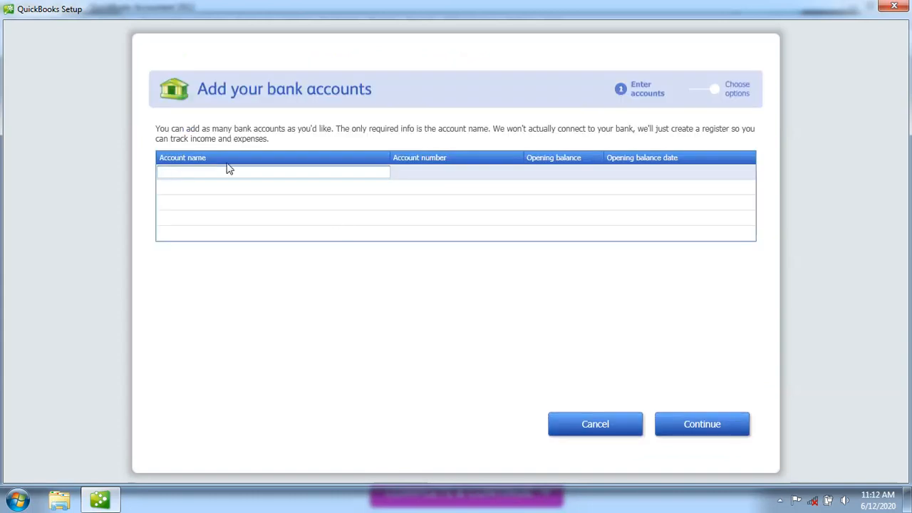
text(KENYA)
text( COMMERCI)
text(AL BACH)
key(BackSpace)
text(K)
key(BackSpace)
key(BackSpace)
text(NK)
click(427, 176)
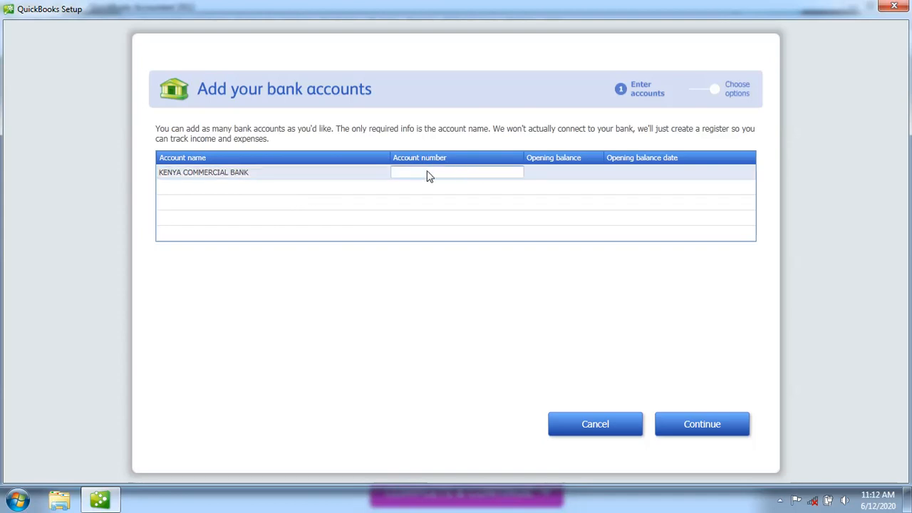
Give the account a 0 opening balance dated 6/12/2020
click(570, 175)
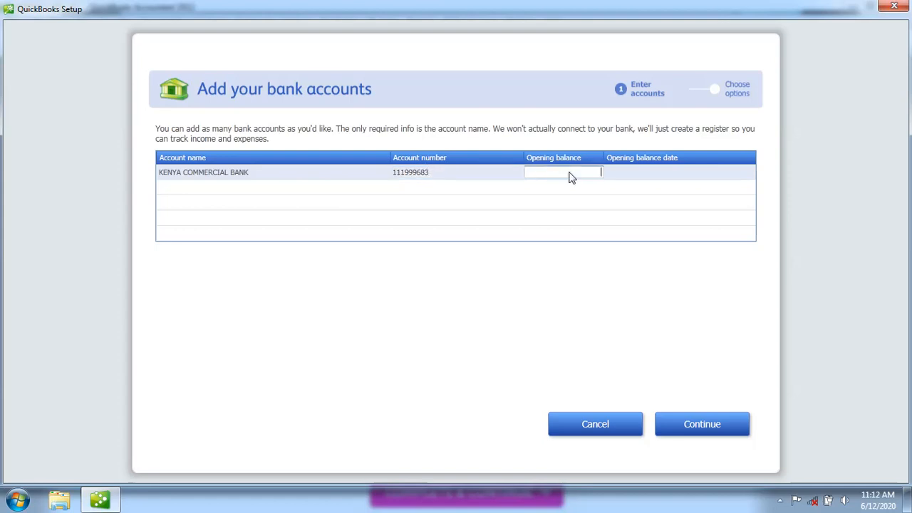
text(0)
click(657, 177)
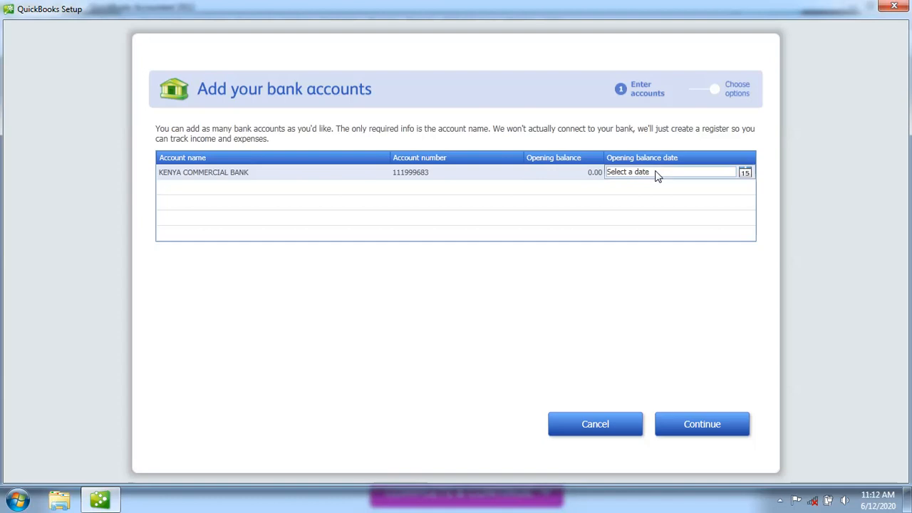
click(745, 173)
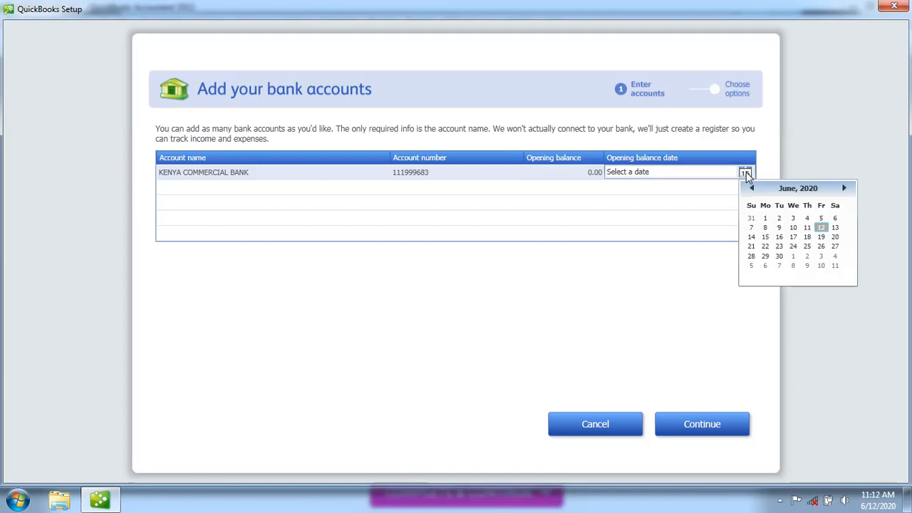
click(821, 228)
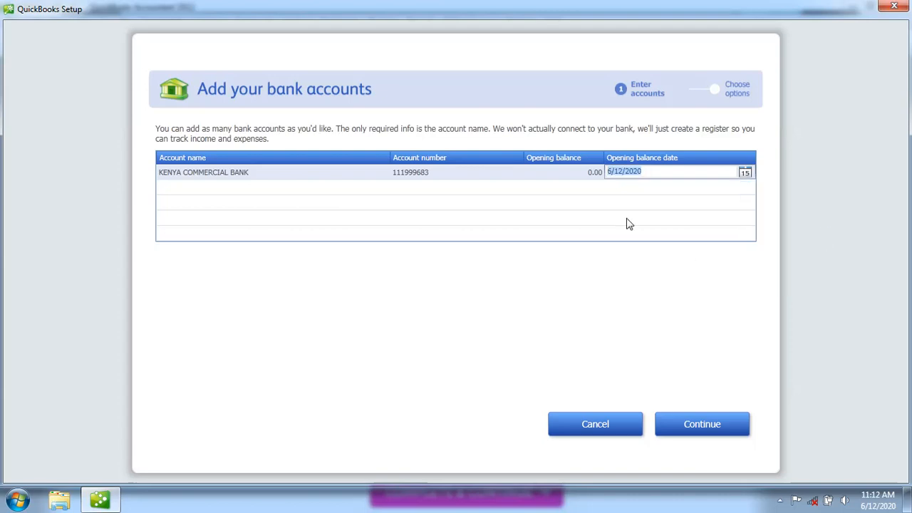
click(183, 191)
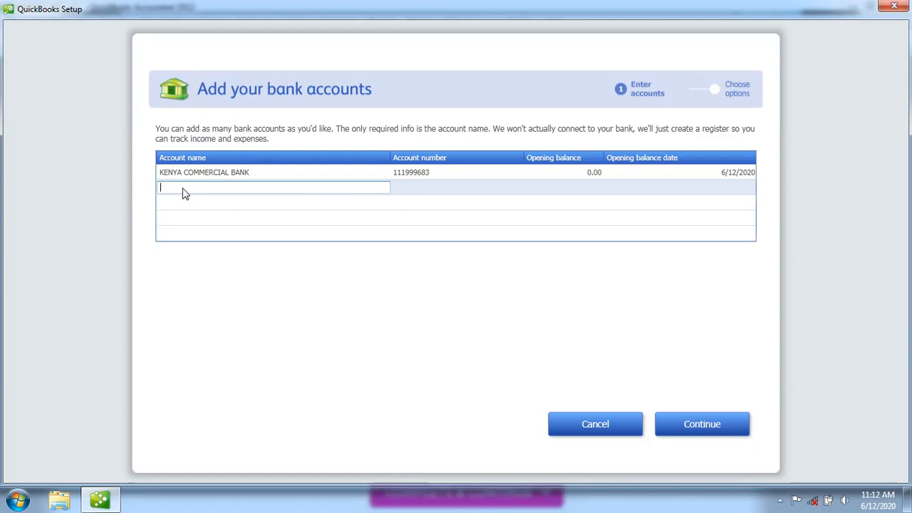
Continue to the bank setup's Choose options step
click(694, 431)
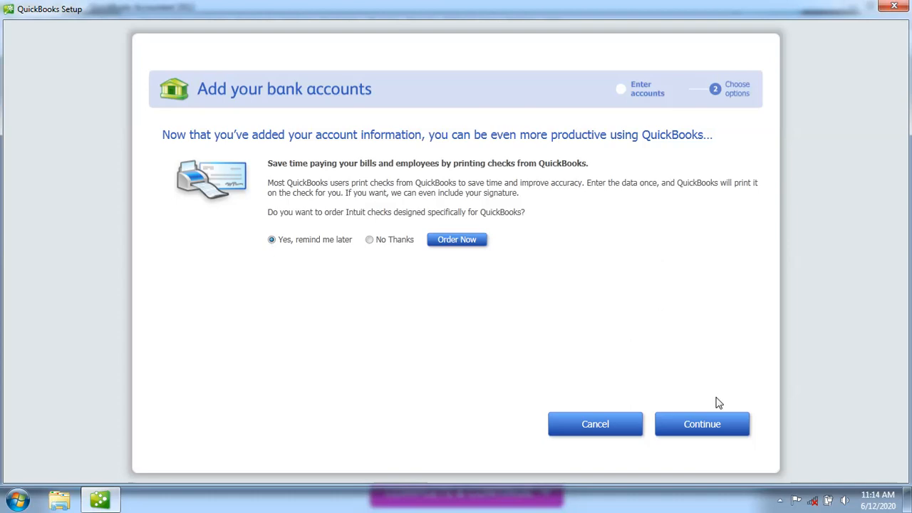
Finish the first bank account and cancel the check-printing reminder alert
click(714, 431)
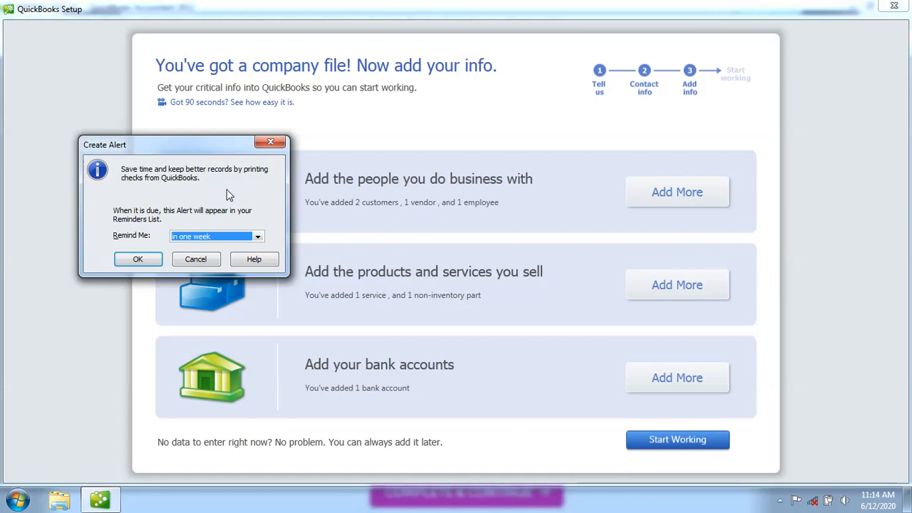
click(194, 260)
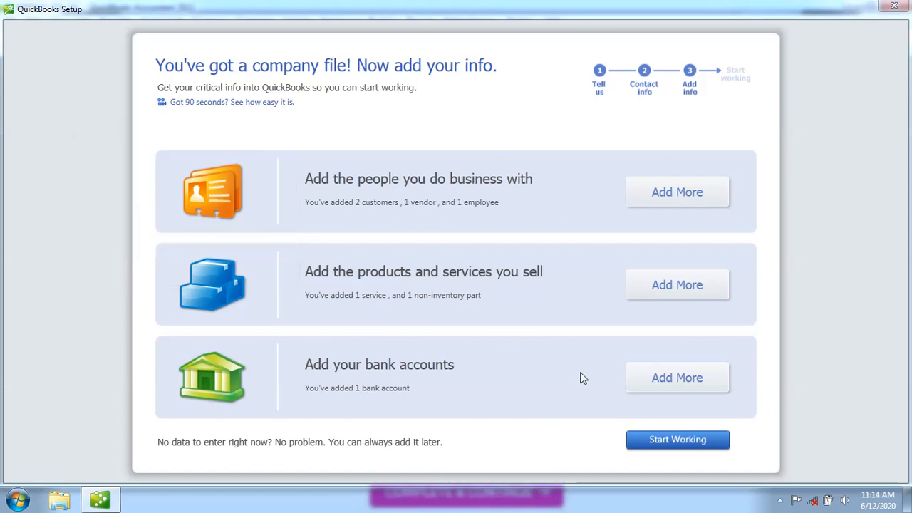
Add a second bank account KENYA COOMERCIAL BANK with its account number
click(663, 383)
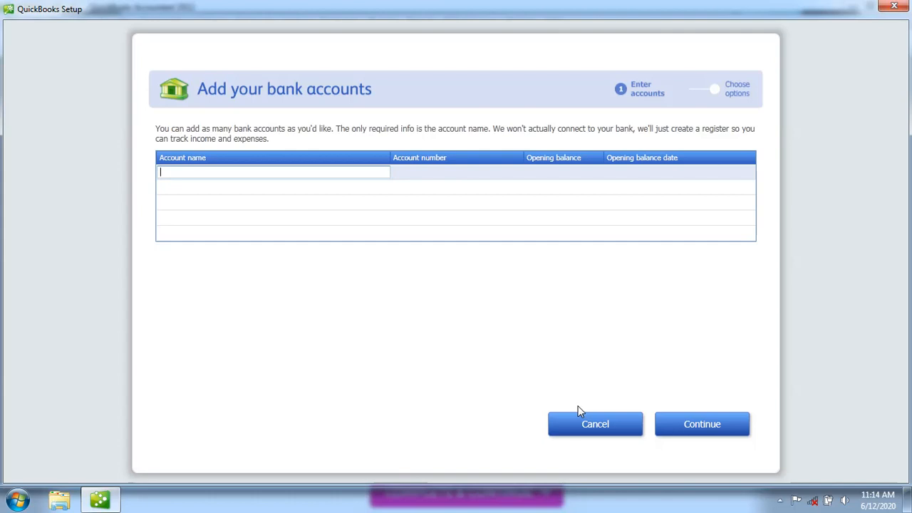
text(KENYA COOMERCIAL BANK)
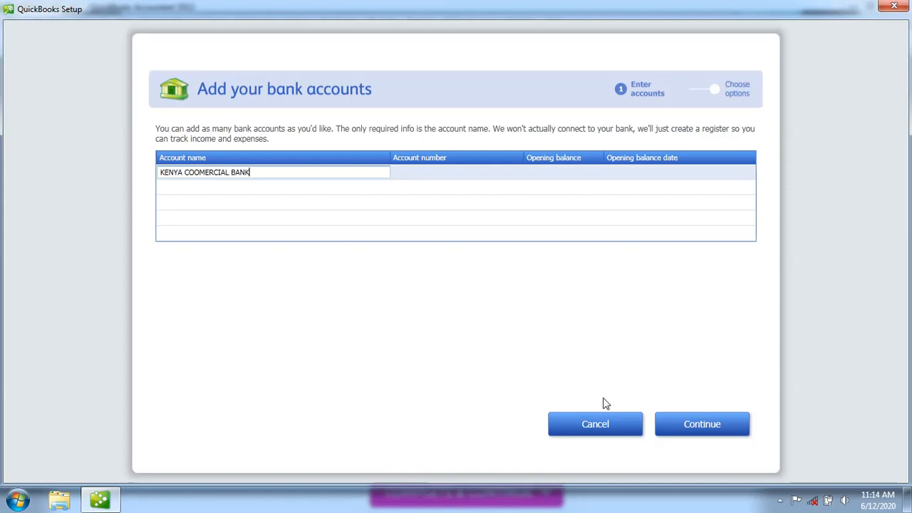
click(440, 174)
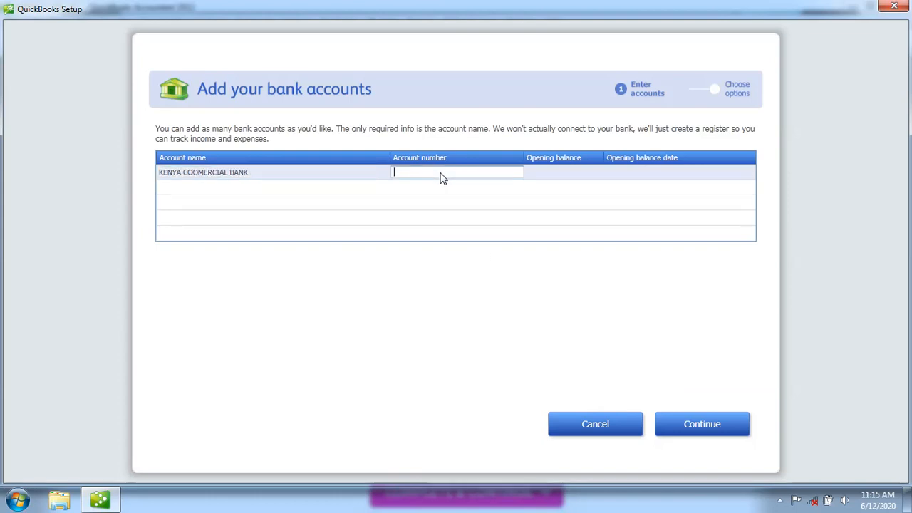
Set its opening balance to 0 dated 6/12/2020 and continue to check options
click(562, 176)
text(0)
click(637, 175)
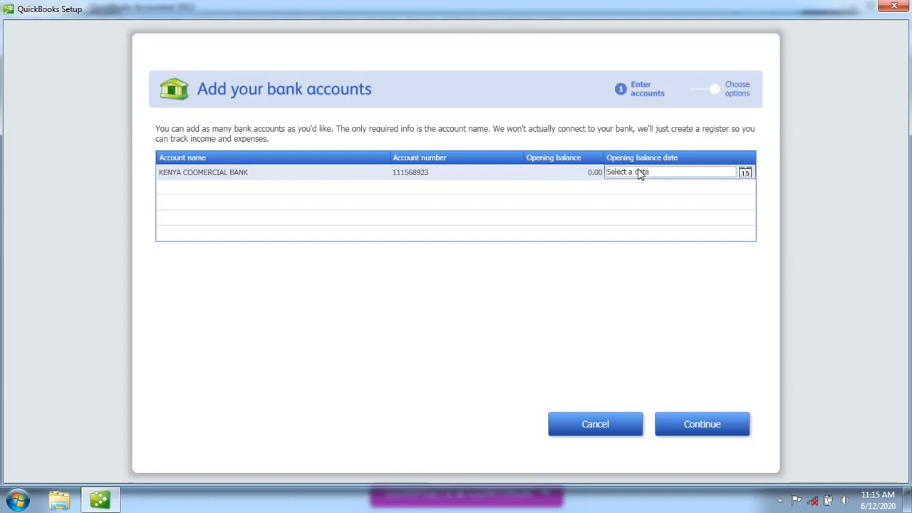
click(747, 176)
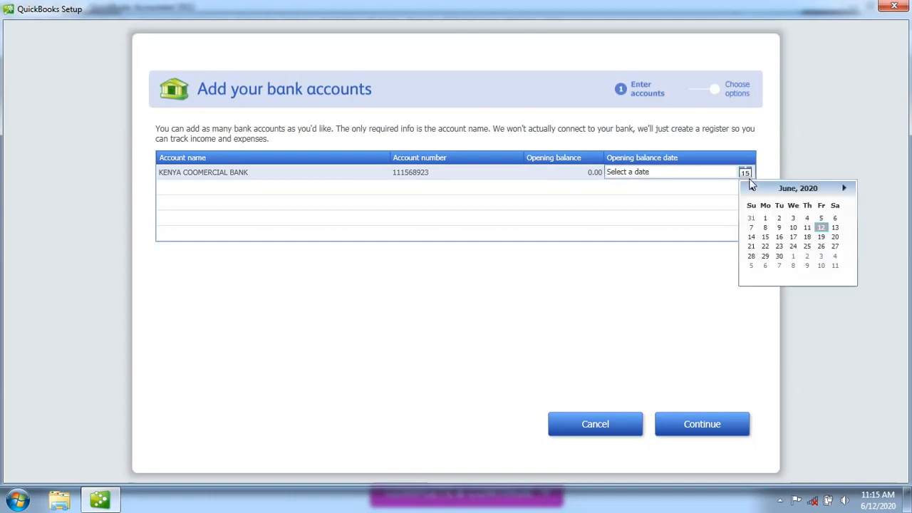
click(823, 228)
click(702, 424)
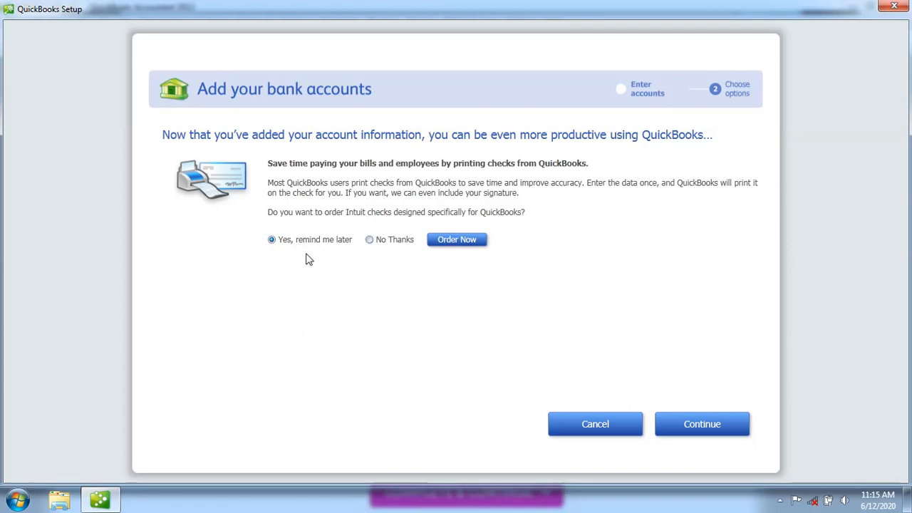
Choose No Thanks to ordering checks and finish the second bank account
click(370, 240)
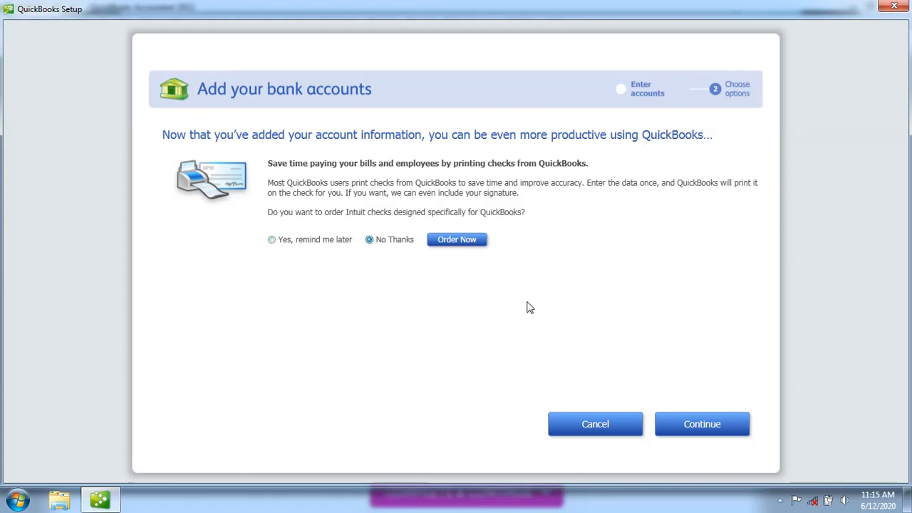
click(702, 426)
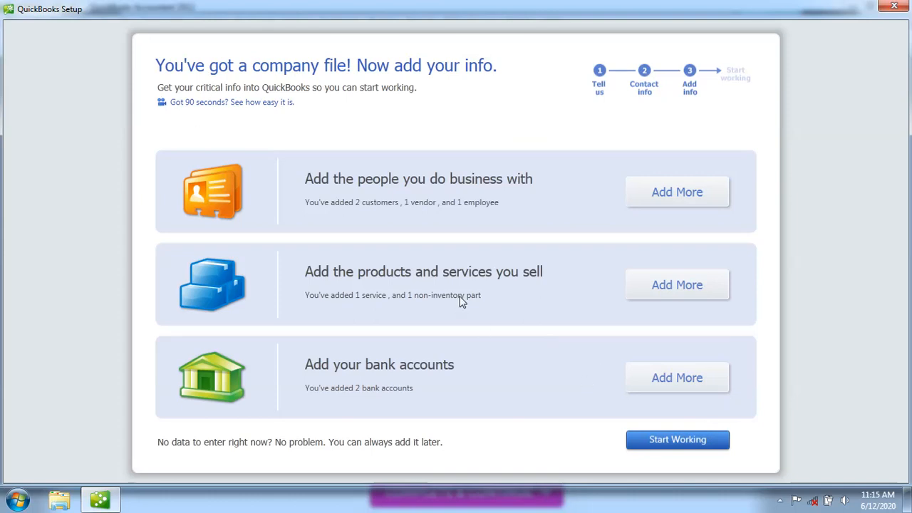
Start working in the company file and close the Quick Start Center
click(661, 442)
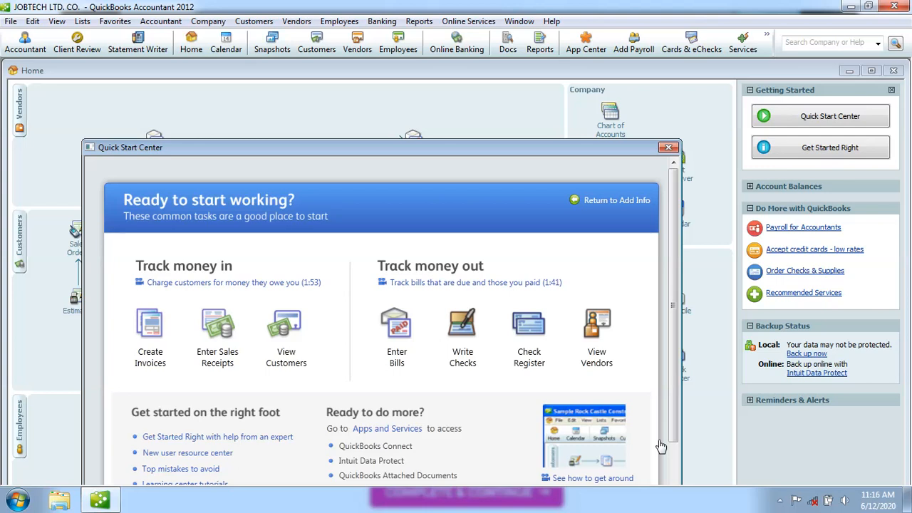
click(669, 147)
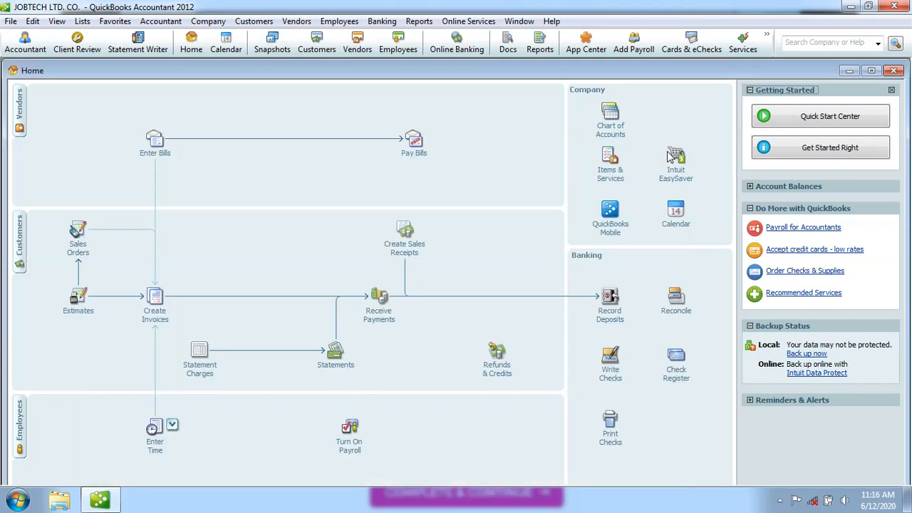